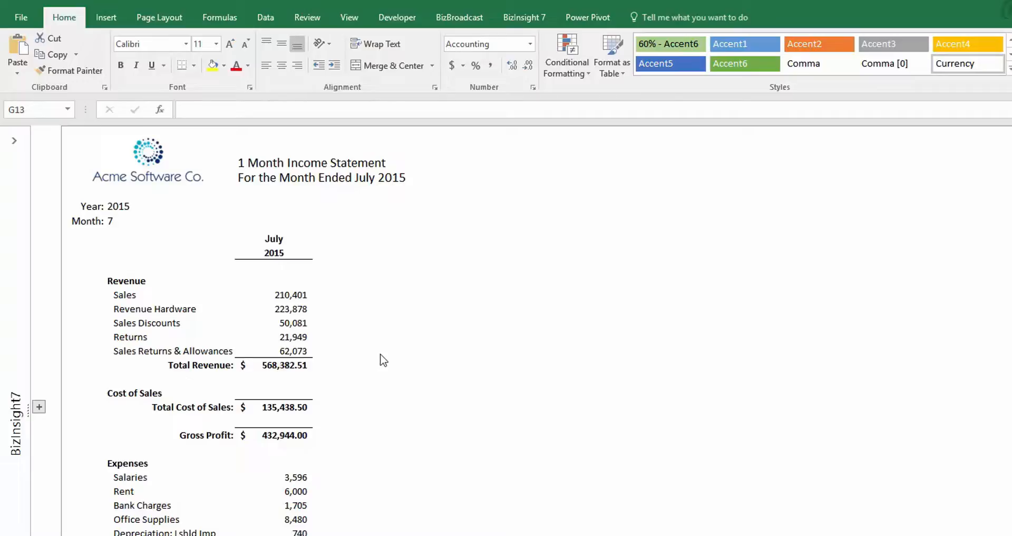
Step: Set the one-month income statement's year to 2016 and month to 12, and look over the statement
{"action": "left_click", "coordinate": [369, 311]}
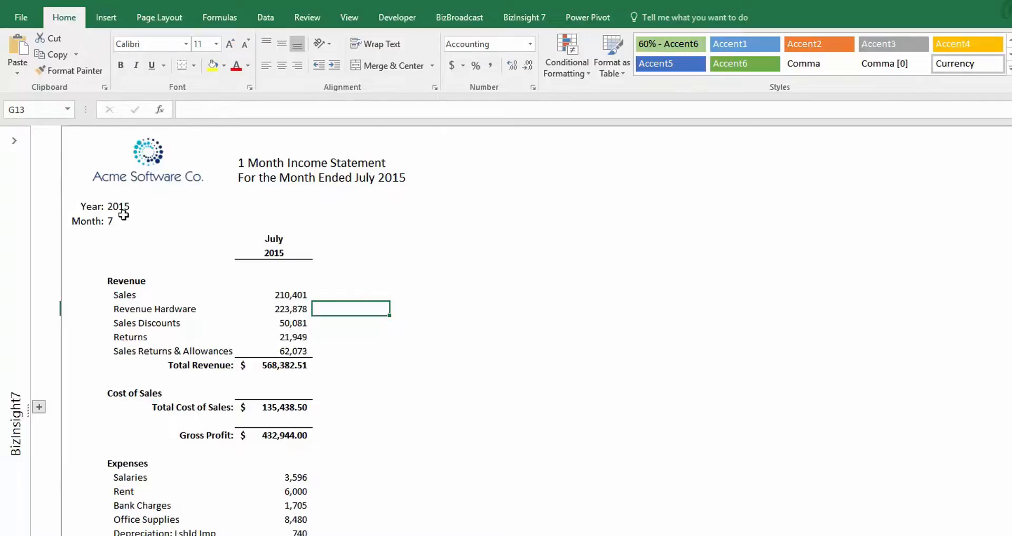
{"action": "left_click", "coordinate": [159, 207]}
{"action": "left_click", "coordinate": [189, 207]}
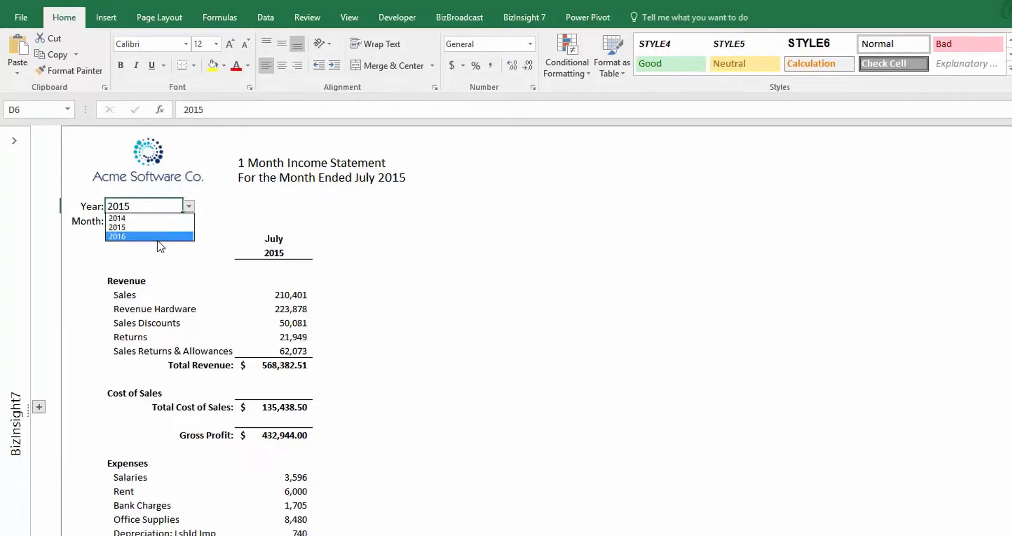
{"action": "left_click", "coordinate": [158, 238]}
{"action": "left_click", "coordinate": [131, 222]}
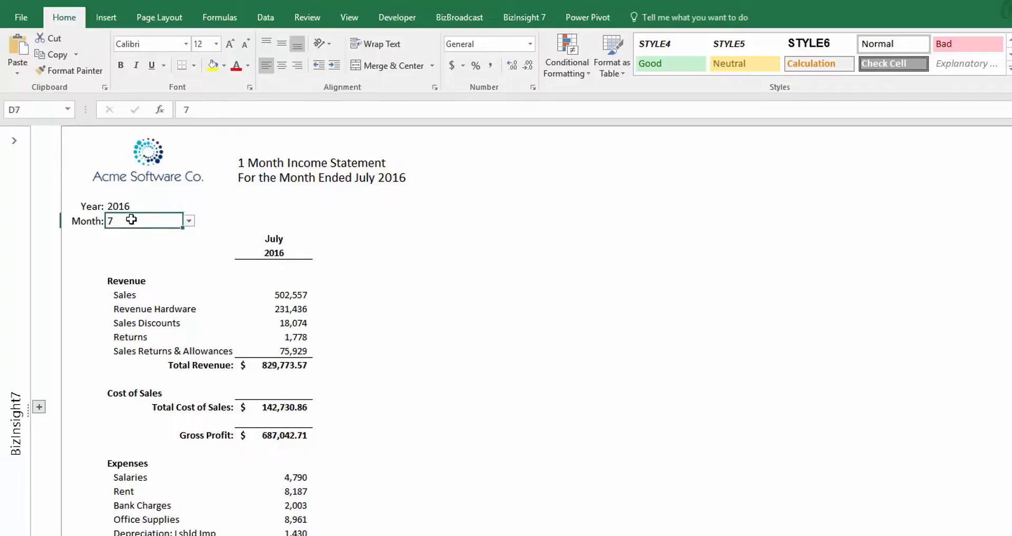
{"action": "left_click", "coordinate": [188, 221]}
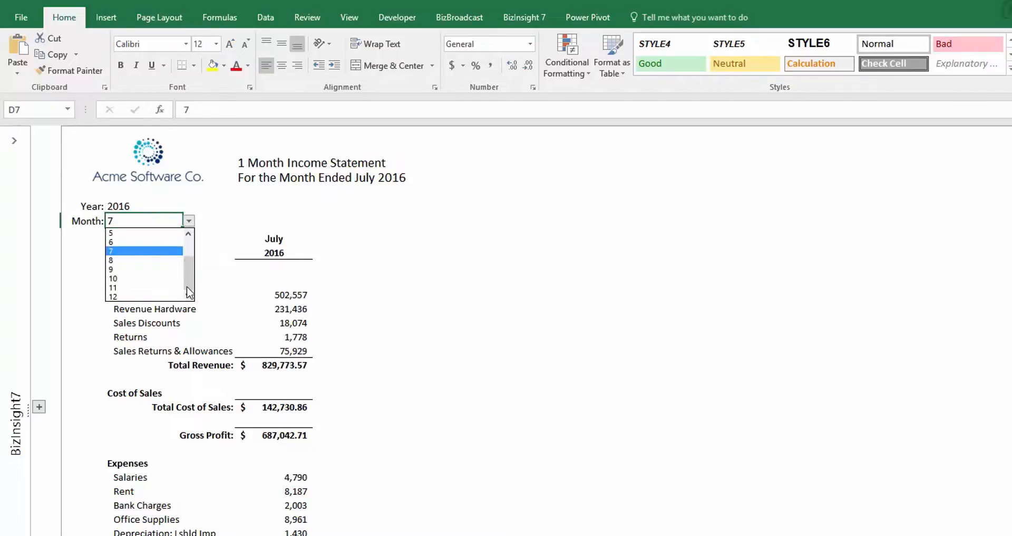
{"action": "left_click", "coordinate": [163, 295]}
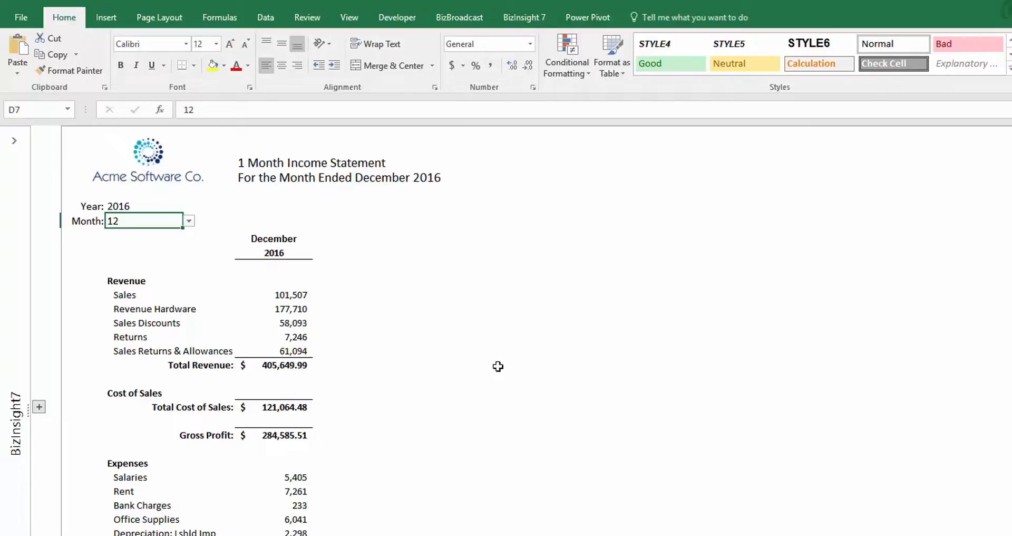
{"action": "scroll", "coordinate": [499, 367], "scroll_direction": "down", "scroll_amount": 2}
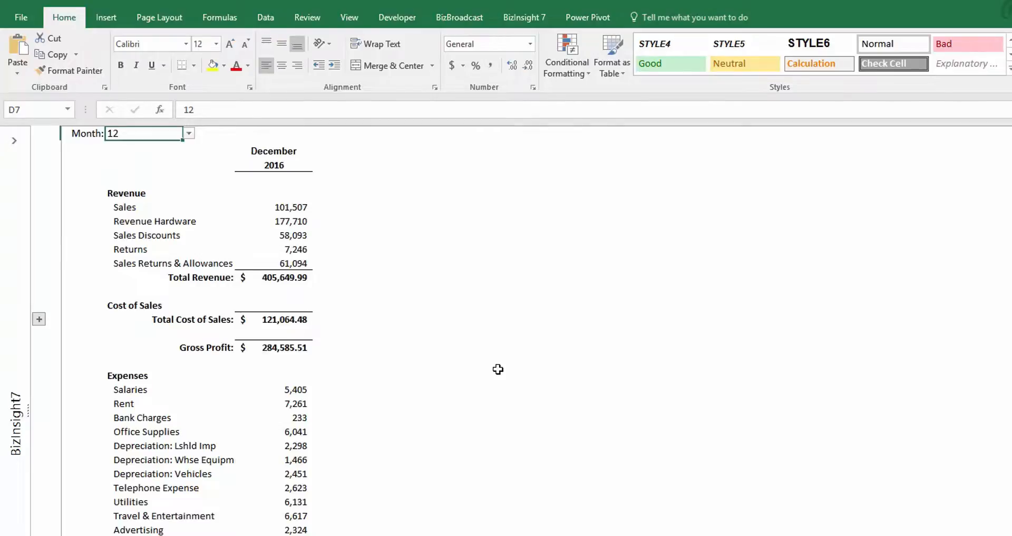
{"action": "scroll", "coordinate": [498, 370], "scroll_direction": "up", "scroll_amount": 2}
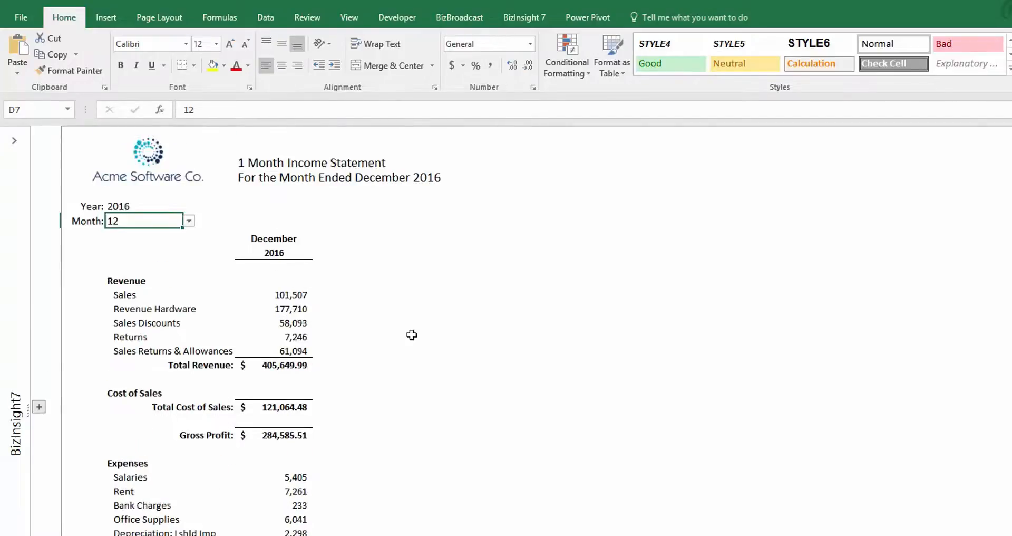
{"action": "left_click", "coordinate": [352, 315]}
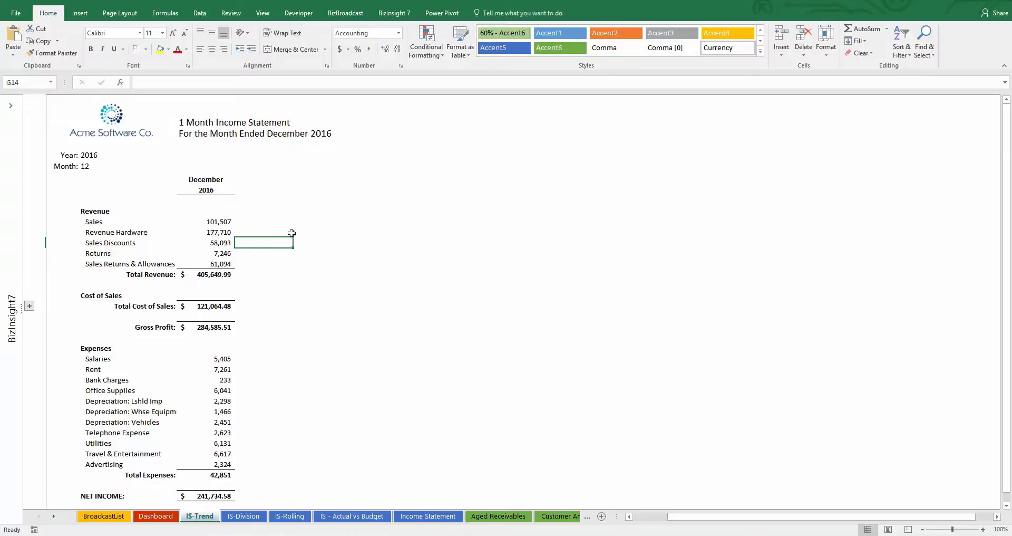
Step: Set the statement's month to 10 and fill the October column across through December
{"action": "left_click", "coordinate": [88, 167]}
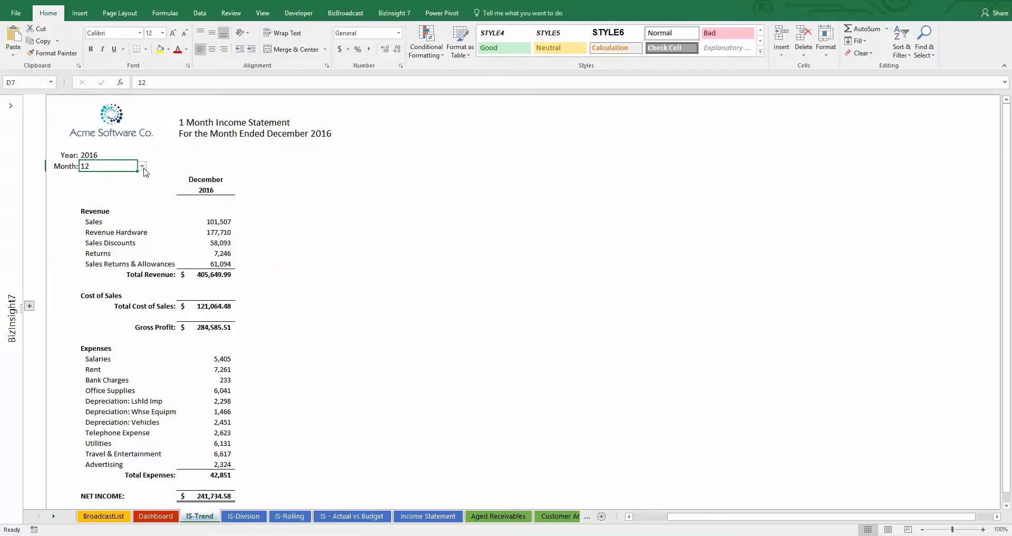
{"action": "left_click", "coordinate": [142, 166]}
{"action": "left_click", "coordinate": [114, 211]}
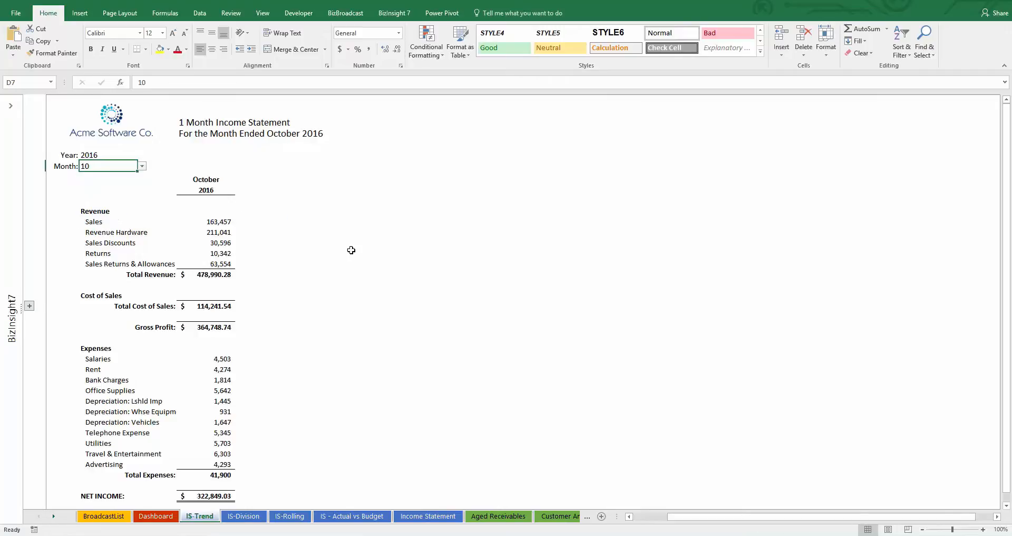
{"action": "left_click_drag", "start_coordinate": [221, 179], "coordinate": [220, 264]}
{"action": "left_click_drag", "start_coordinate": [211, 321], "coordinate": [366, 502]}
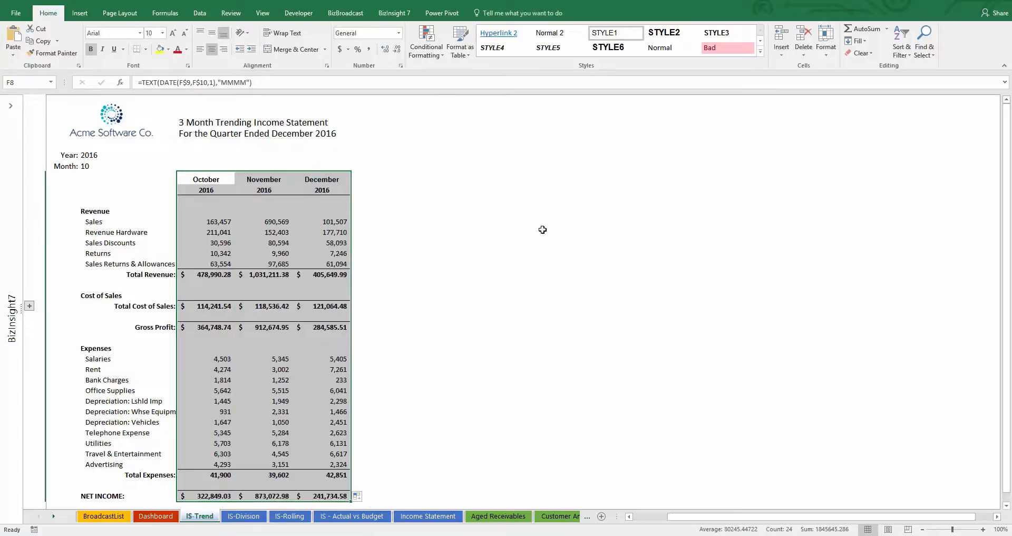
{"action": "left_click", "coordinate": [382, 206]}
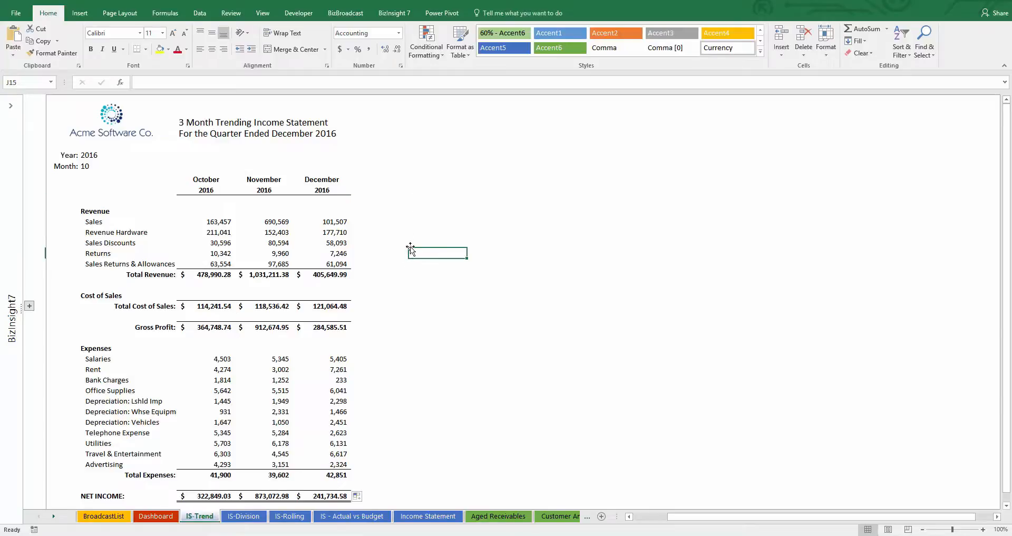
Step: Set the starting month to 1 and fill the March column across through December to make a 12-month statement
{"action": "left_click", "coordinate": [96, 167]}
{"action": "left_click", "coordinate": [142, 167]}
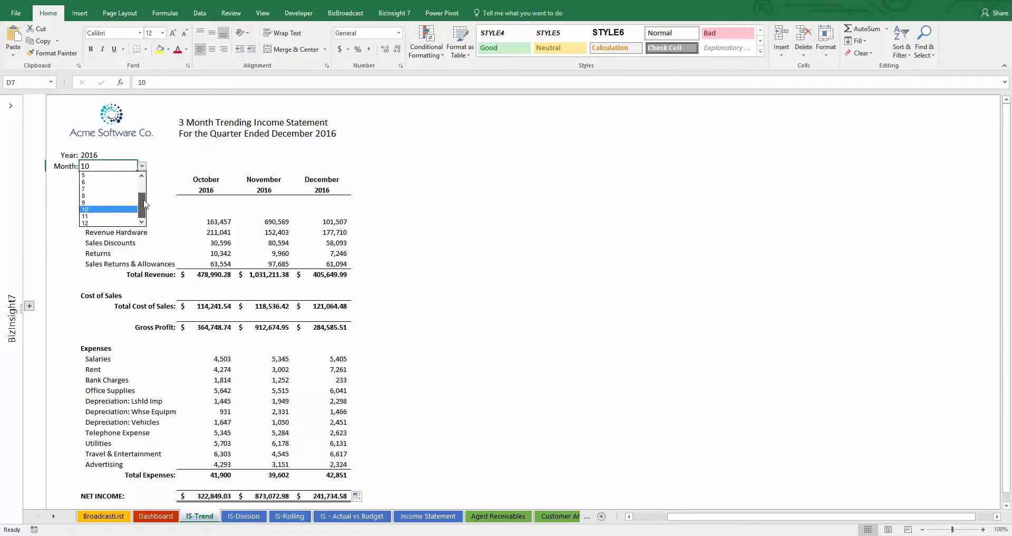
{"action": "scroll", "coordinate": [105, 201], "scroll_direction": "up", "scroll_amount": 2}
{"action": "left_click", "coordinate": [98, 176]}
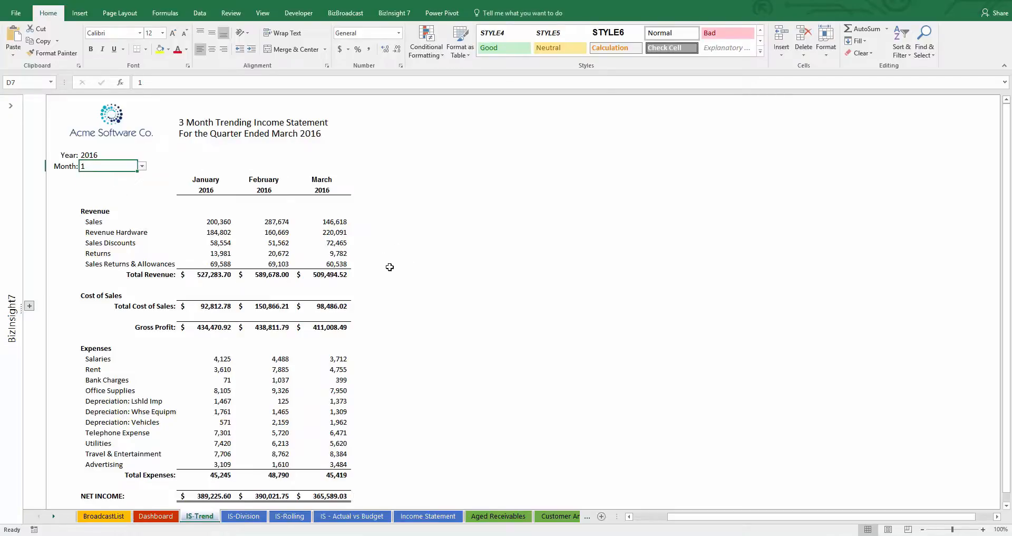
{"action": "left_click", "coordinate": [425, 262]}
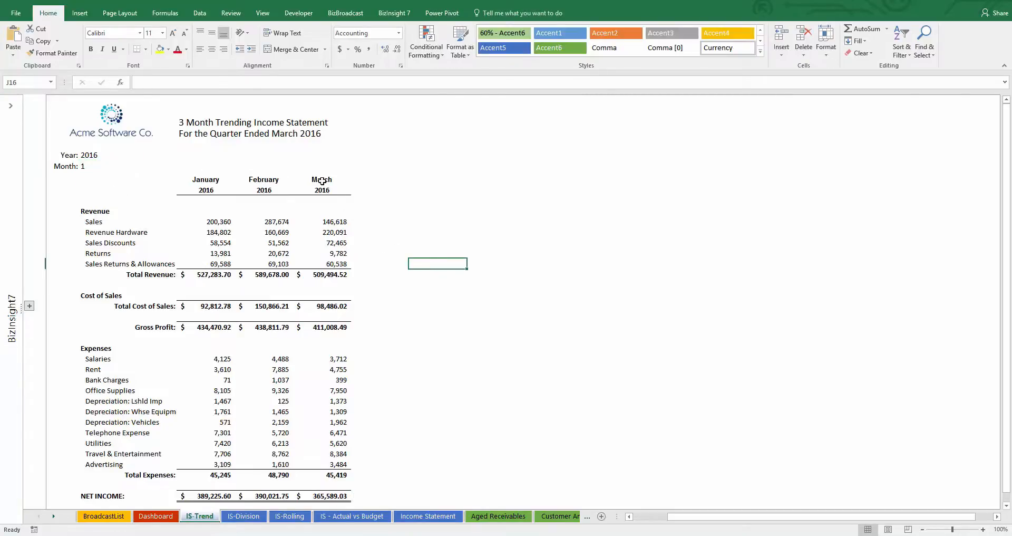
{"action": "left_click_drag", "start_coordinate": [321, 179], "coordinate": [863, 491]}
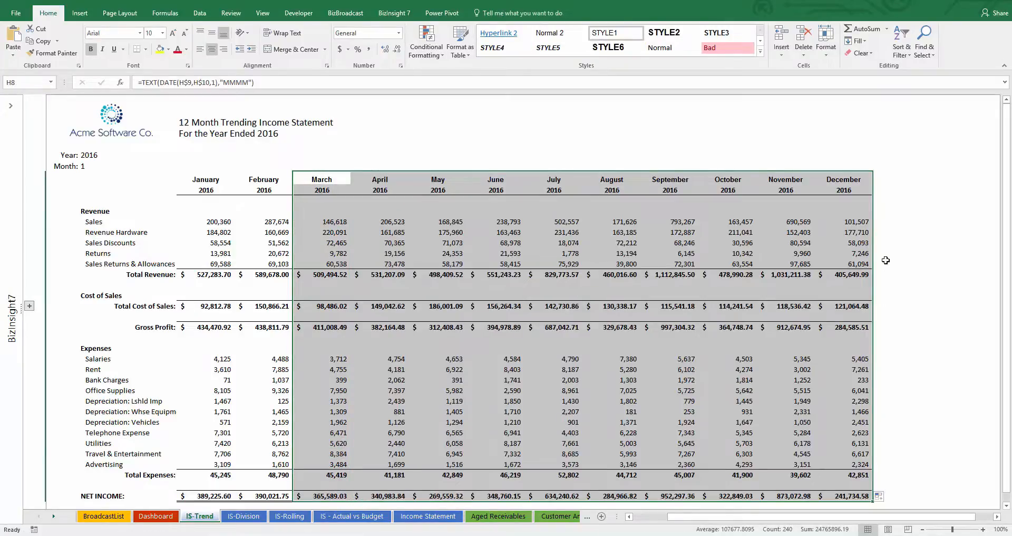
{"action": "left_click", "coordinate": [895, 241]}
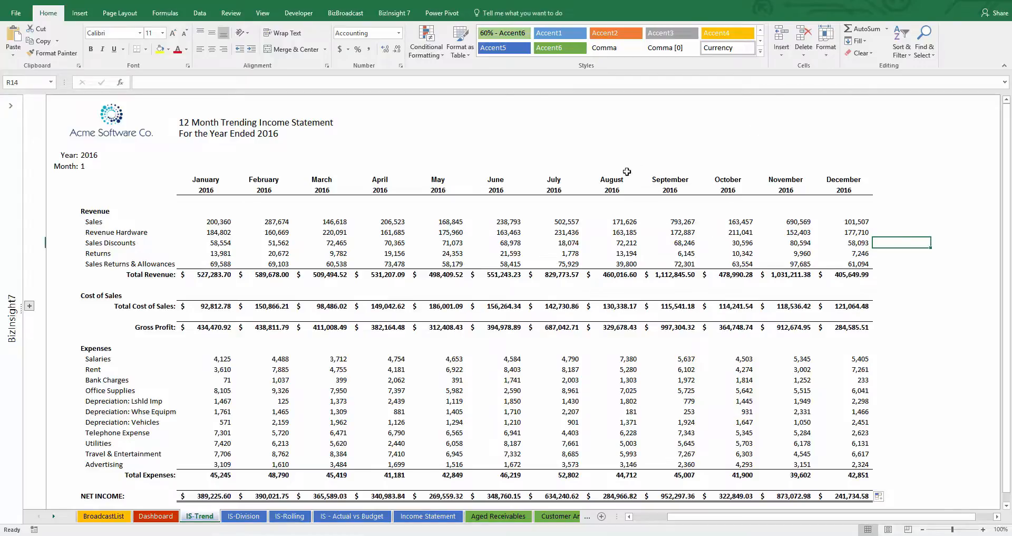
Step: Set the 12-month trending income statement's year to 2015
{"action": "left_click", "coordinate": [98, 156]}
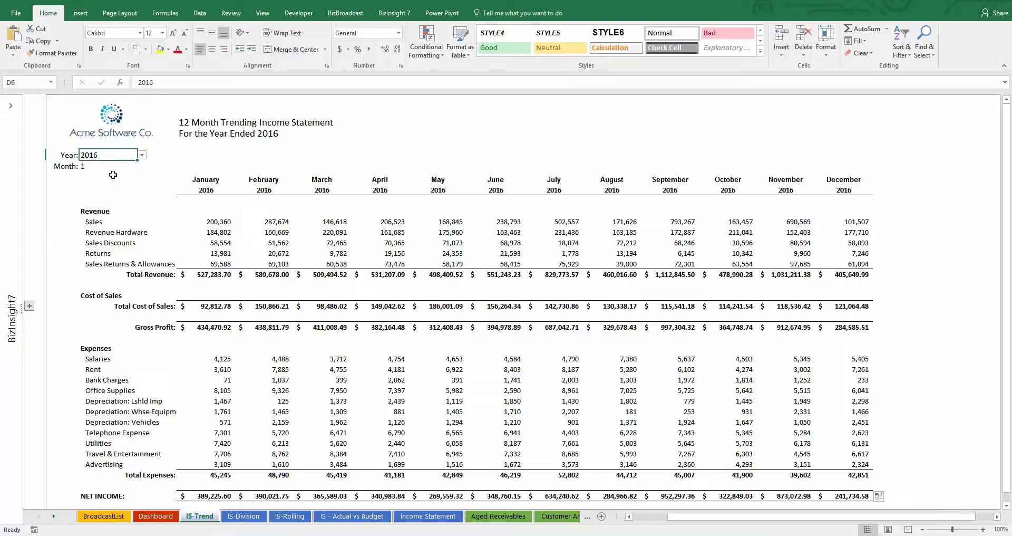
{"action": "left_click", "coordinate": [142, 155]}
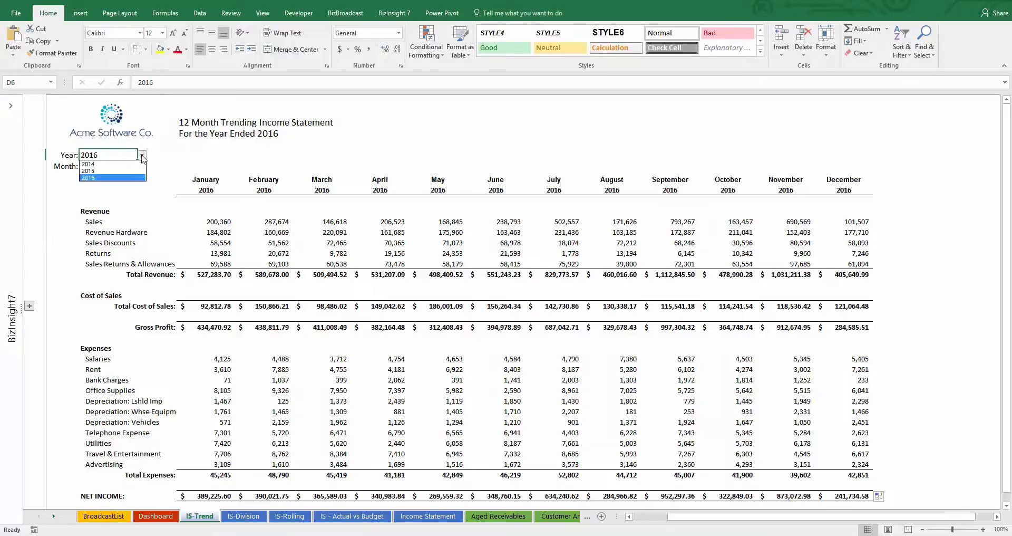
{"action": "left_click", "coordinate": [134, 171]}
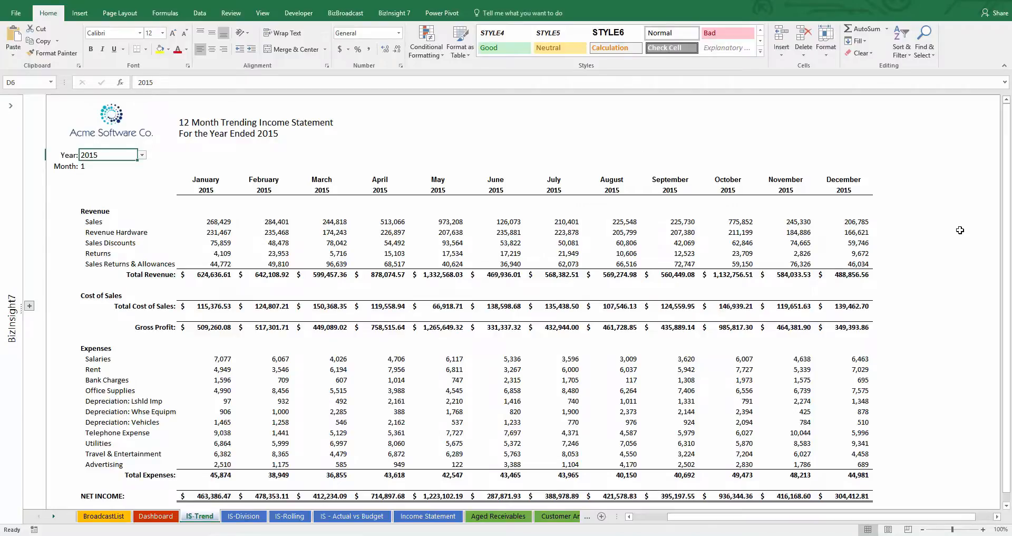
{"action": "left_click", "coordinate": [908, 243]}
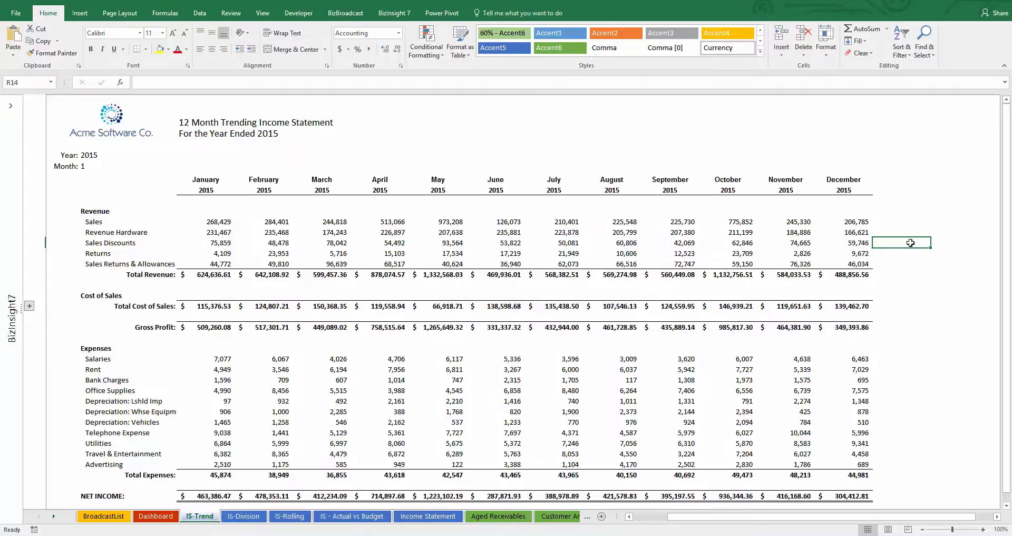
Step: Set the statement's starting month to 9 so the twelve columns run from September through August
{"action": "left_click", "coordinate": [100, 167]}
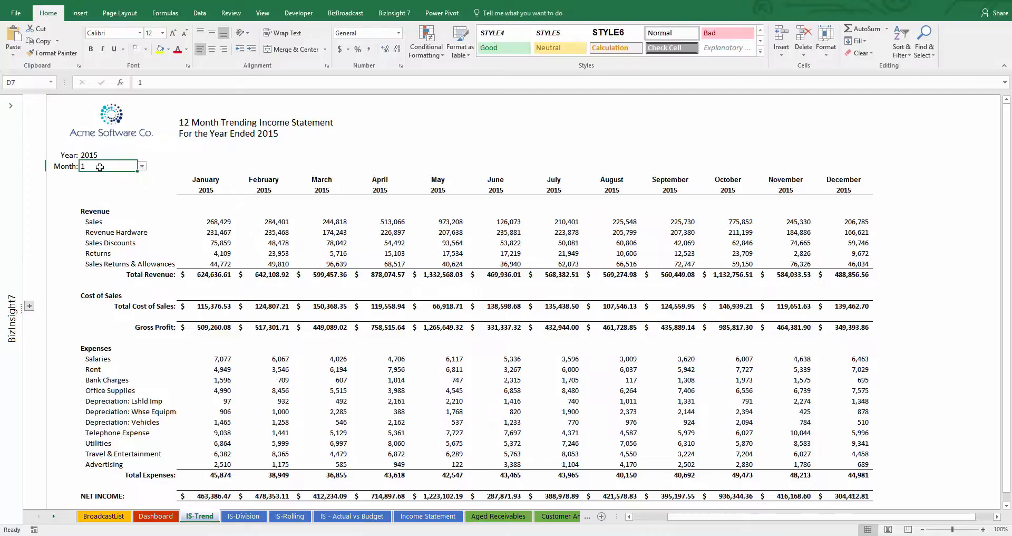
{"action": "left_click", "coordinate": [142, 166]}
{"action": "scroll", "coordinate": [142, 215], "scroll_direction": "down", "scroll_amount": 2}
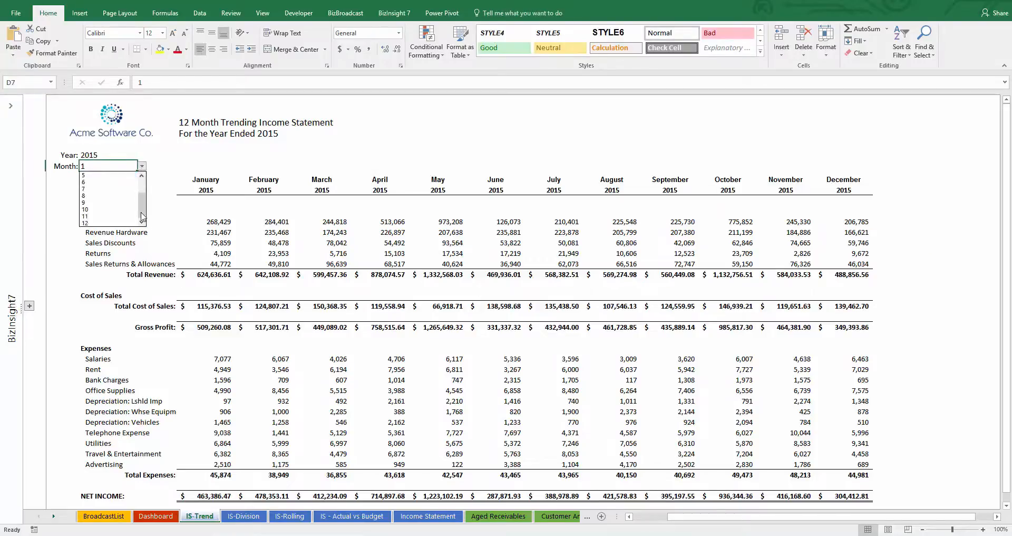
{"action": "left_click", "coordinate": [112, 203]}
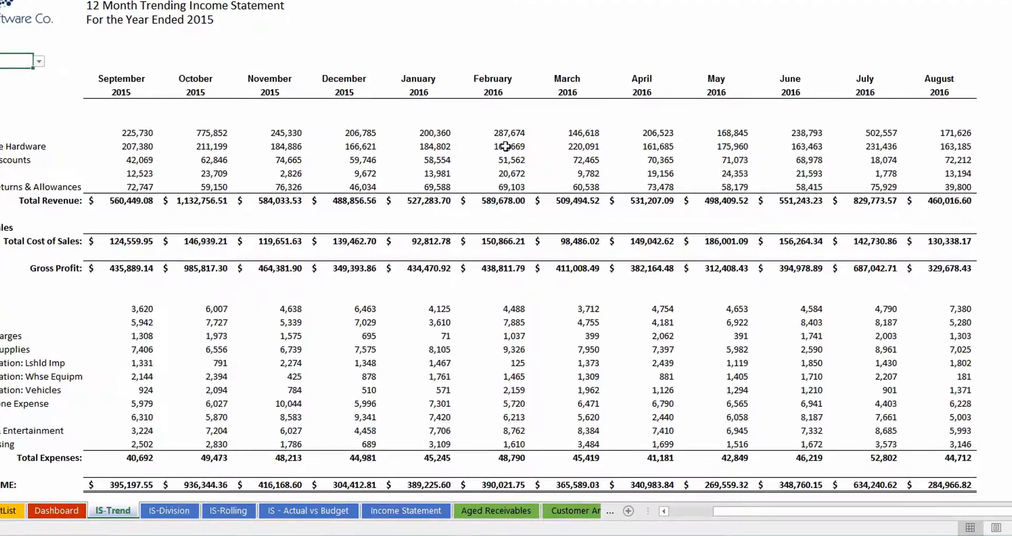
Step: Drill down on the February 2016 Revenue Hardware amount with BizInsight Drilldown, output as a table
{"action": "left_click", "coordinate": [505, 232]}
{"action": "right_click", "coordinate": [505, 232]}
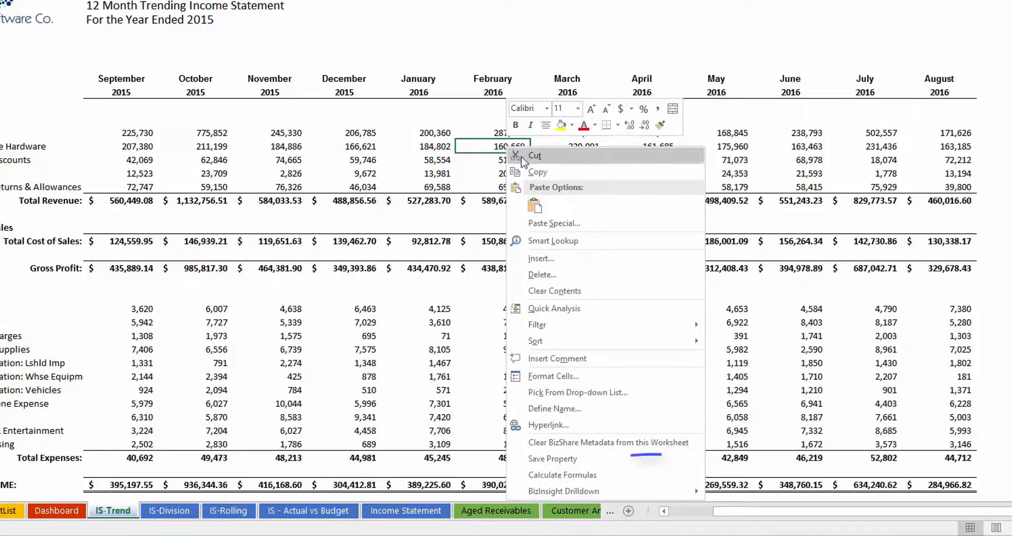
{"action": "mouse_move", "coordinate": [587, 489]}
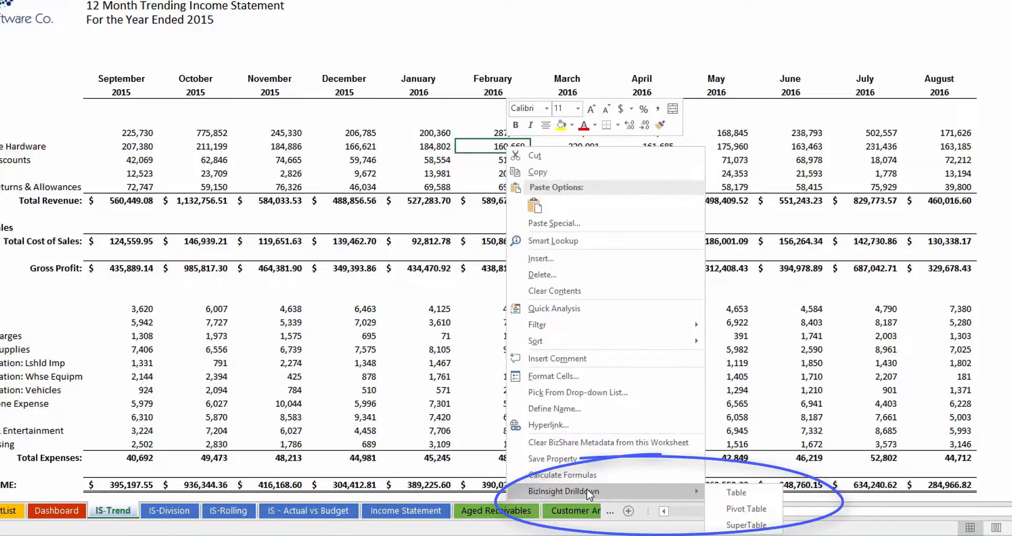
{"action": "left_click", "coordinate": [753, 496]}
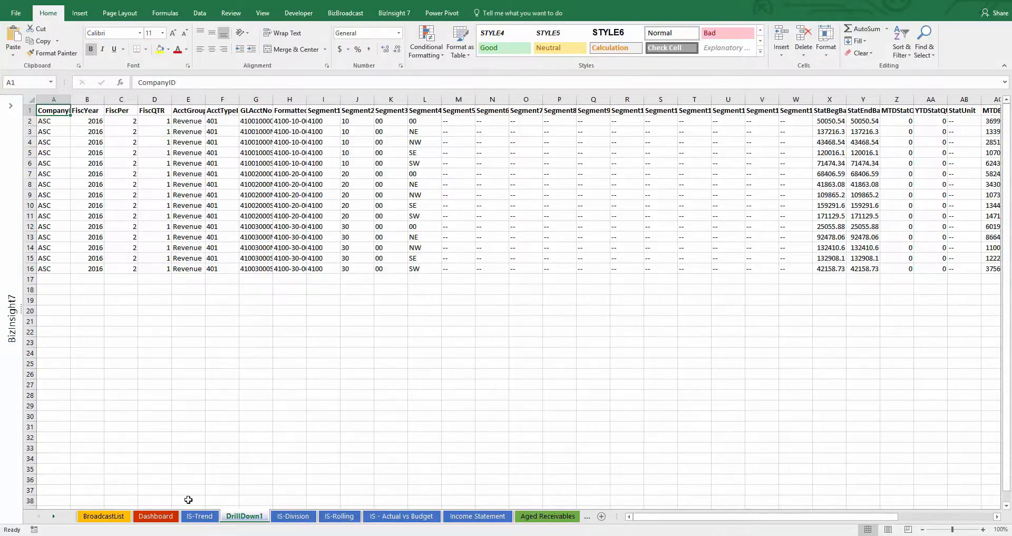
Step: Return to the IS-Trend sheet and drill down on the February 2016 Revenue Hardware amount as a pivot table
{"action": "left_click", "coordinate": [199, 517]}
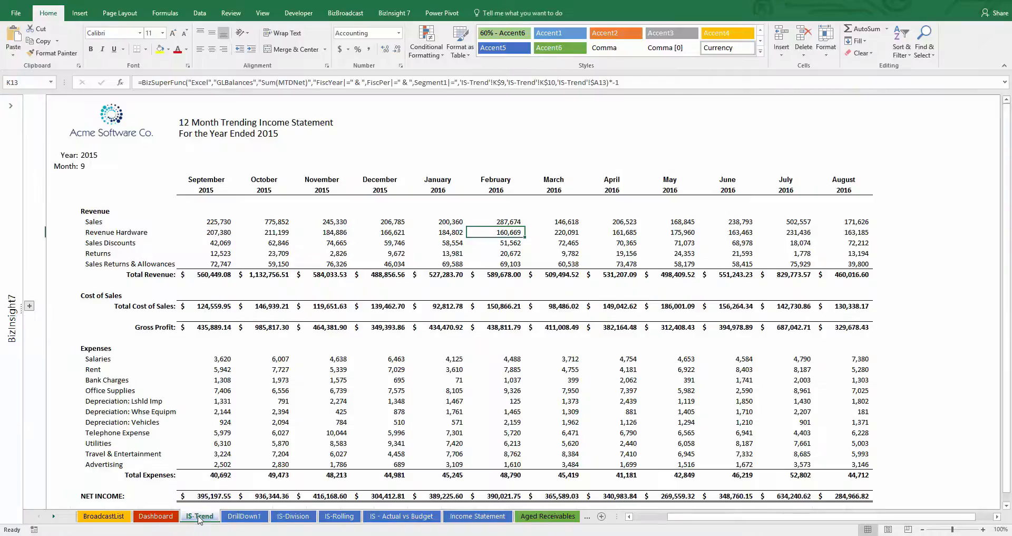
{"action": "right_click", "coordinate": [514, 232]}
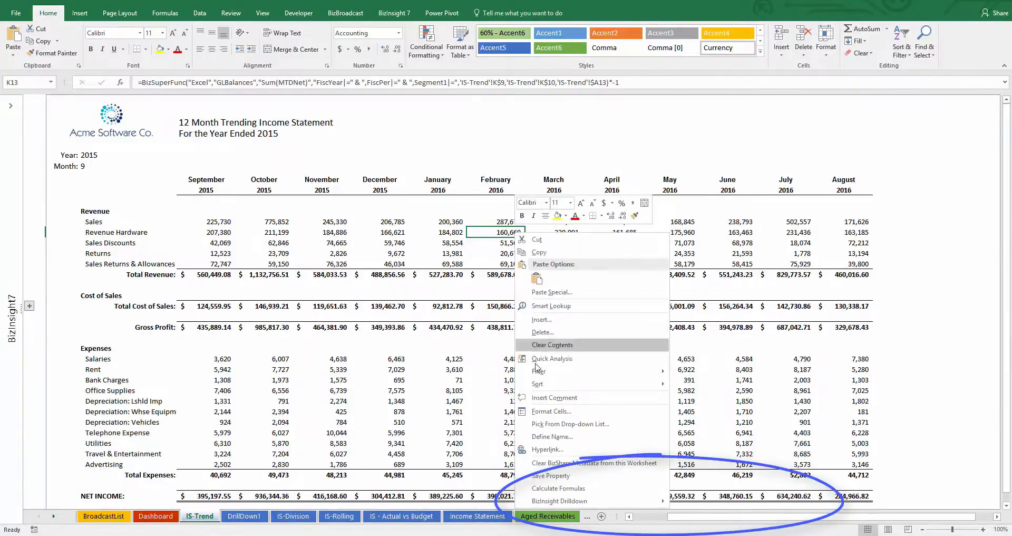
{"action": "mouse_move", "coordinate": [562, 501]}
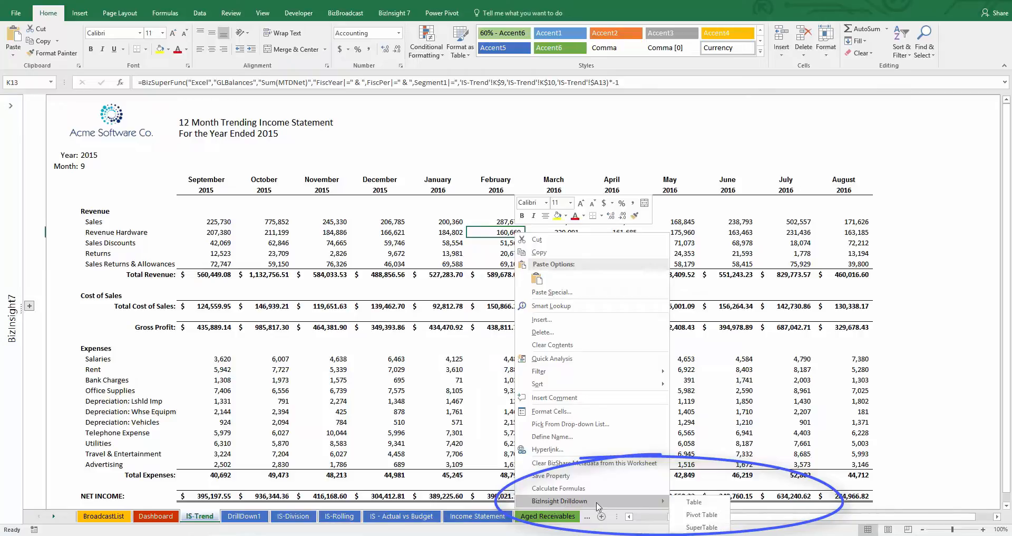
{"action": "left_click", "coordinate": [702, 515]}
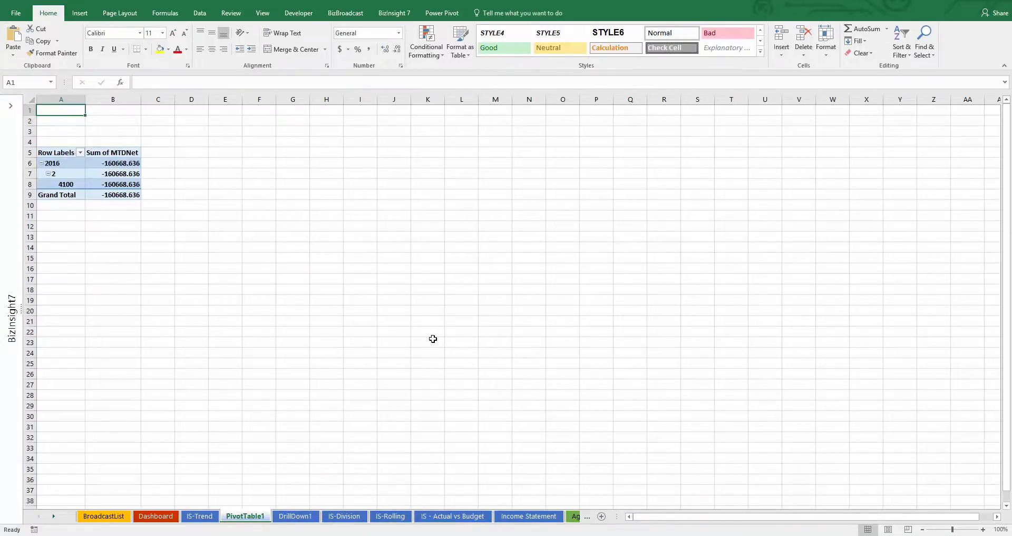
Step: Replace the pivot table's FiscYear, FiscPer and Segment1 row fields with GLAcctNo, and add Segment2 as the column field
{"action": "left_click", "coordinate": [121, 163]}
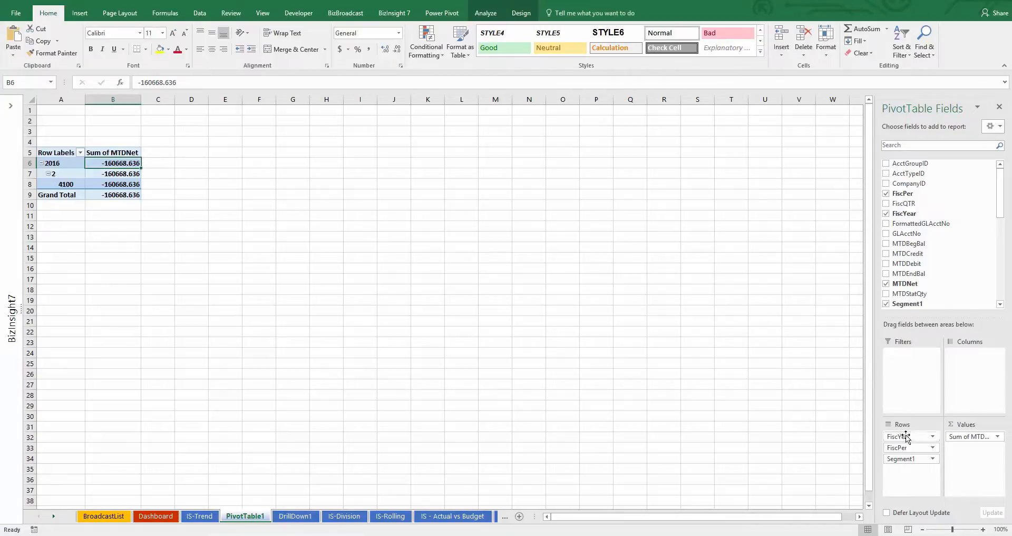
{"action": "left_click_drag", "start_coordinate": [910, 436], "coordinate": [958, 274]}
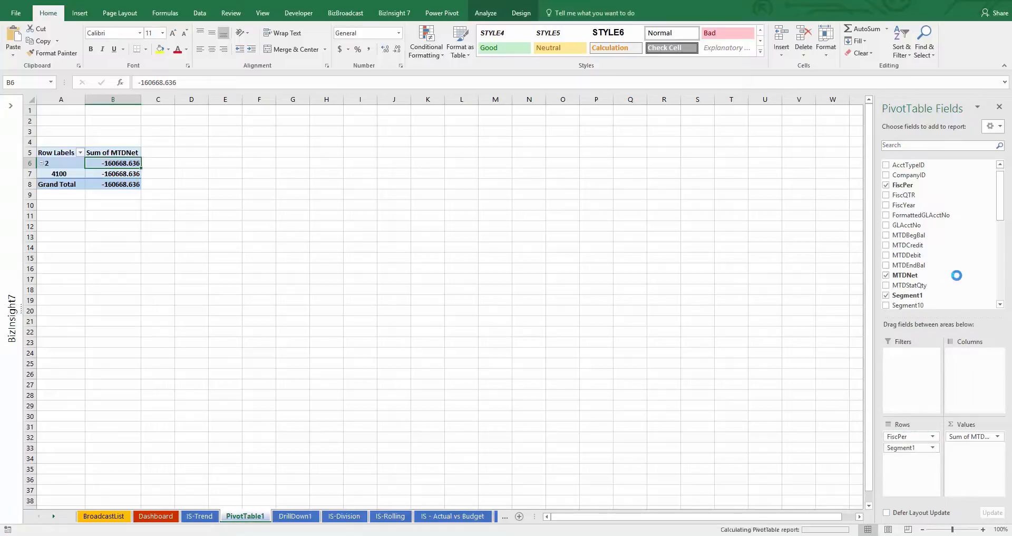
{"action": "left_click_drag", "start_coordinate": [916, 435], "coordinate": [961, 259]}
{"action": "left_click_drag", "start_coordinate": [908, 208], "coordinate": [911, 446]}
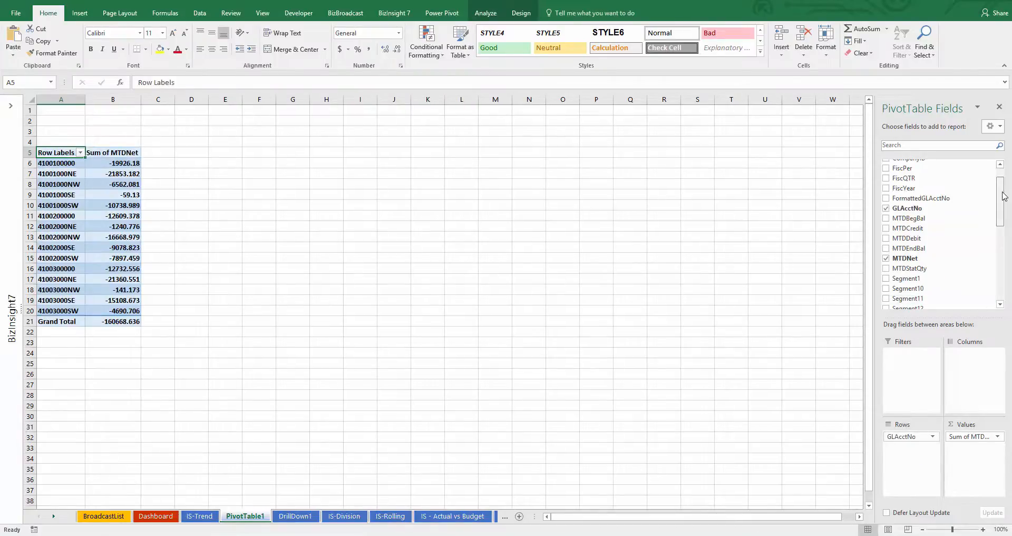
{"action": "left_click_drag", "start_coordinate": [1002, 200], "coordinate": [1001, 233]}
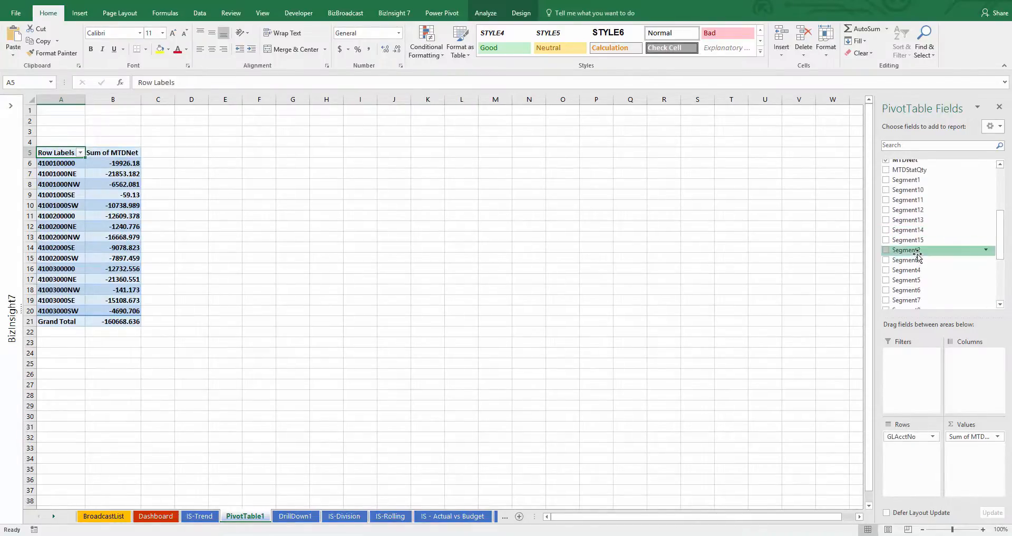
{"action": "left_click_drag", "start_coordinate": [912, 250], "coordinate": [968, 363]}
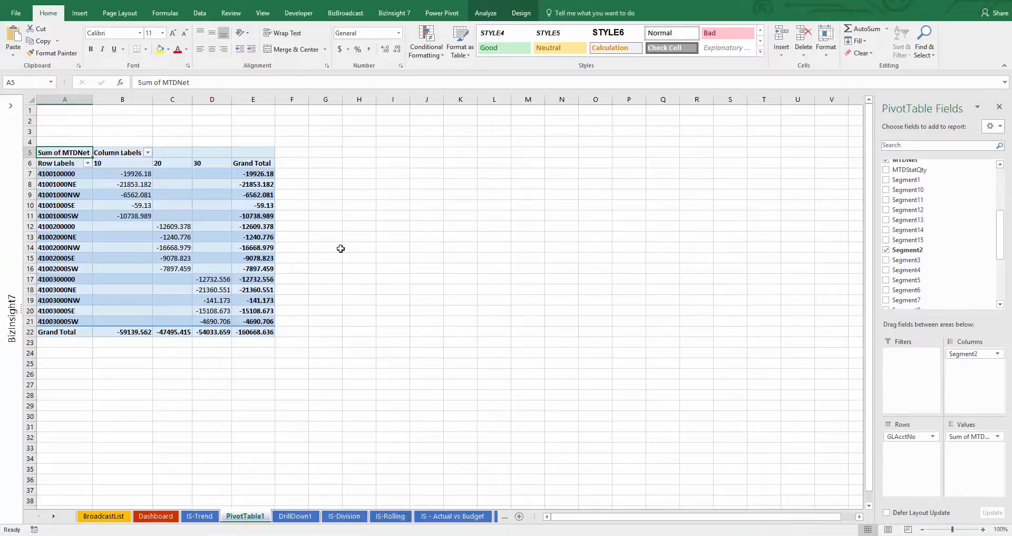
Step: Show the detail records behind account 41001000NE's grand total, and return through the PivotTable1 and DrillDown1 sheets
{"action": "double_click", "coordinate": [256, 185]}
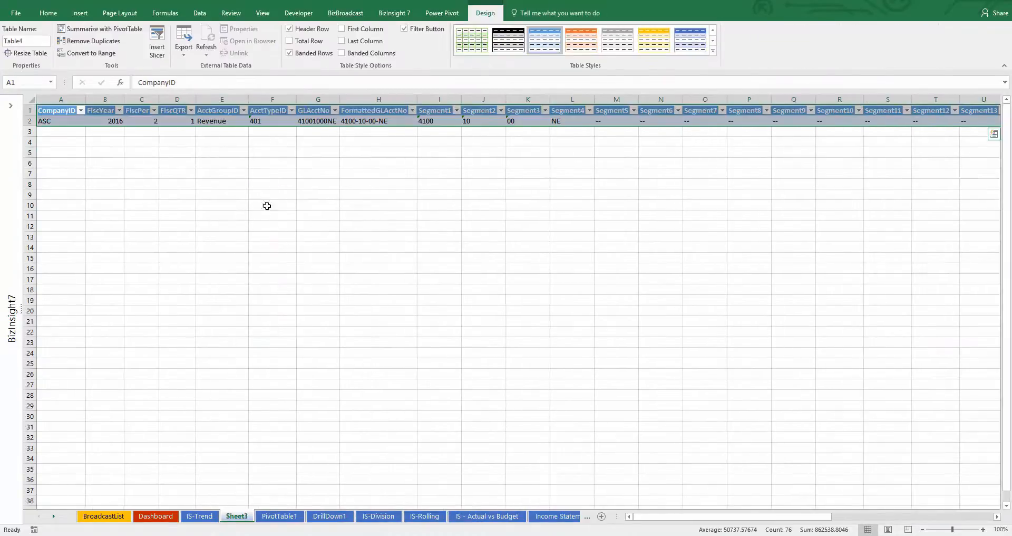
{"action": "left_click", "coordinate": [518, 152]}
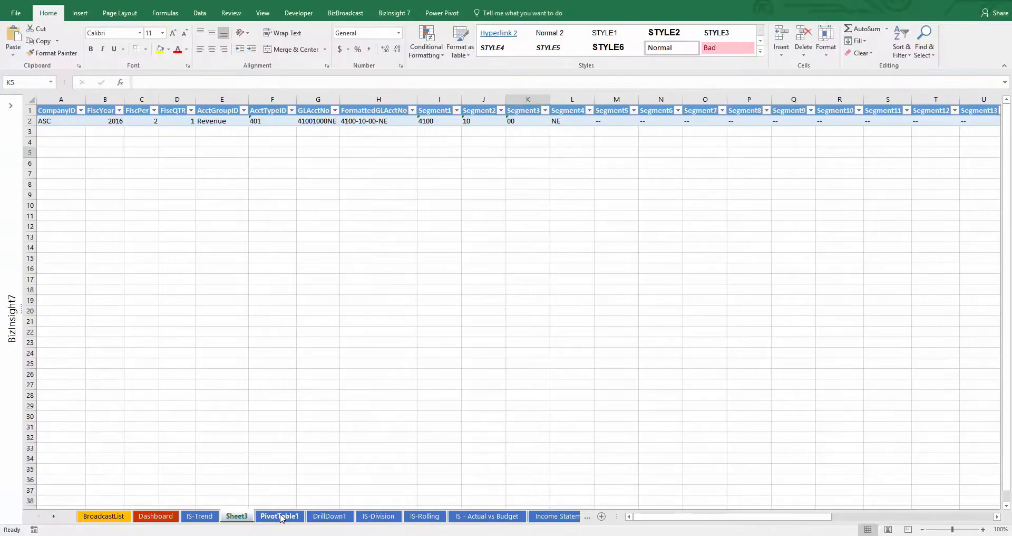
{"action": "left_click", "coordinate": [280, 516]}
{"action": "left_click", "coordinate": [328, 516]}
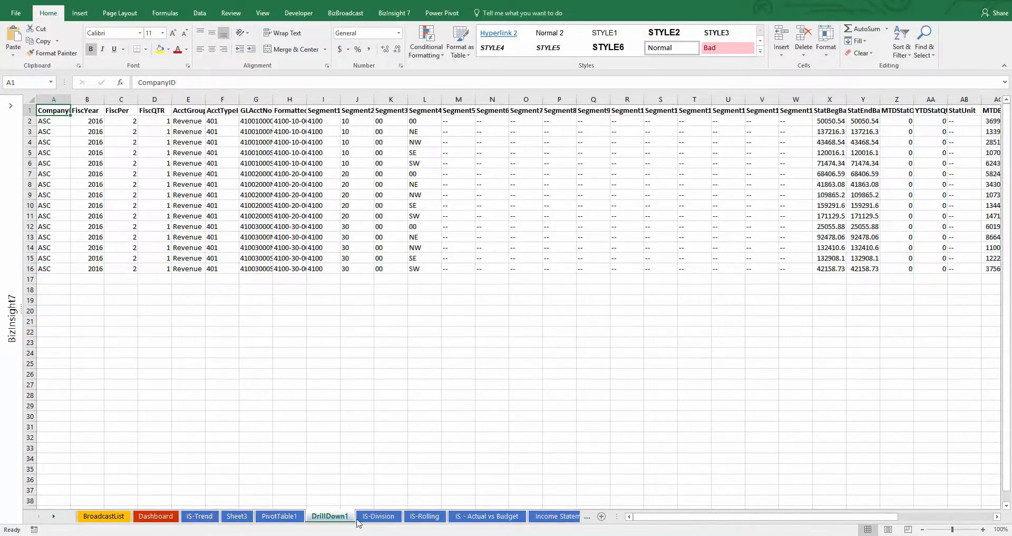
Step: On the IS-Division sheet, set the income statement's year to 2016 and its division to Hardware
{"action": "left_click", "coordinate": [382, 517]}
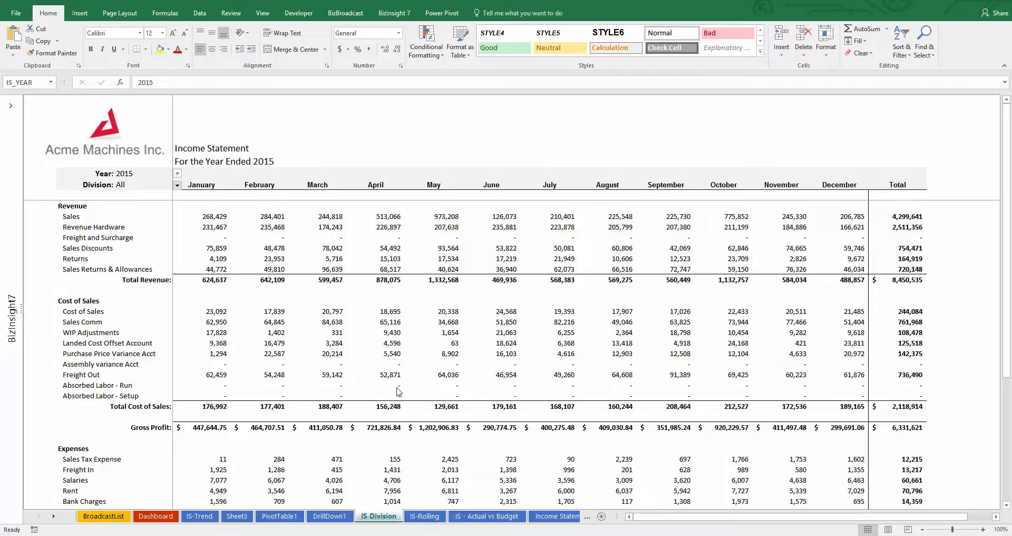
{"action": "left_click", "coordinate": [147, 177]}
{"action": "left_click", "coordinate": [178, 173]}
{"action": "left_click", "coordinate": [147, 196]}
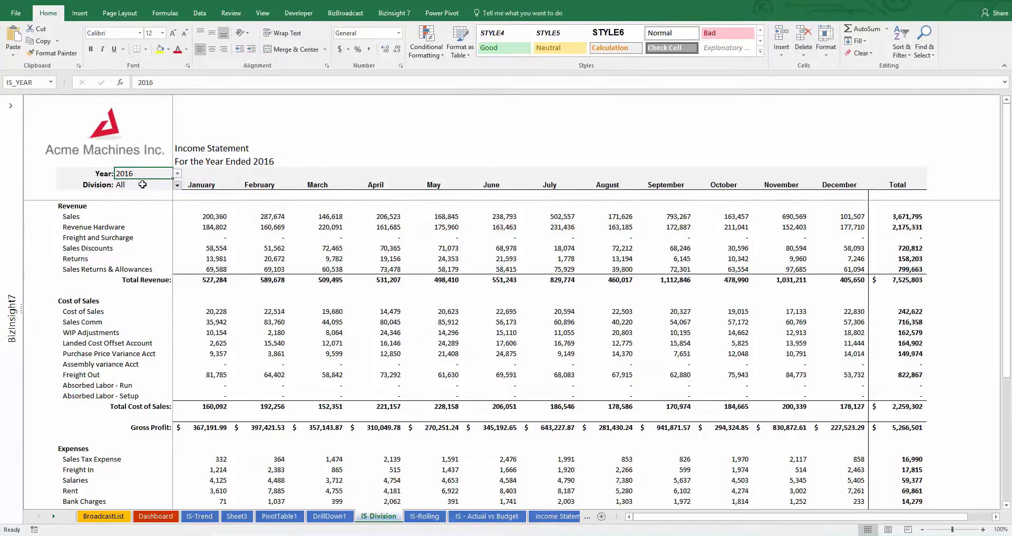
{"action": "left_click", "coordinate": [142, 184]}
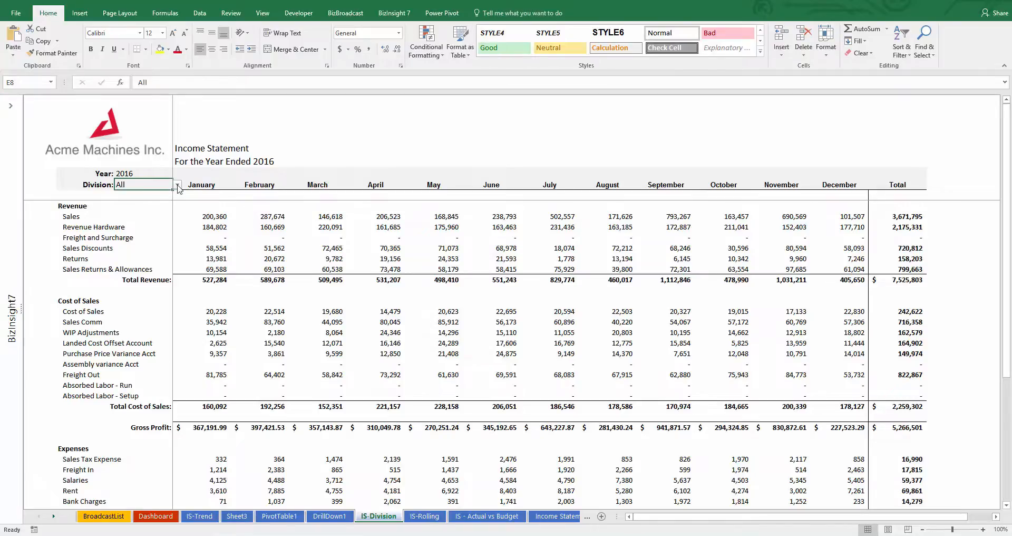
{"action": "left_click", "coordinate": [178, 185]}
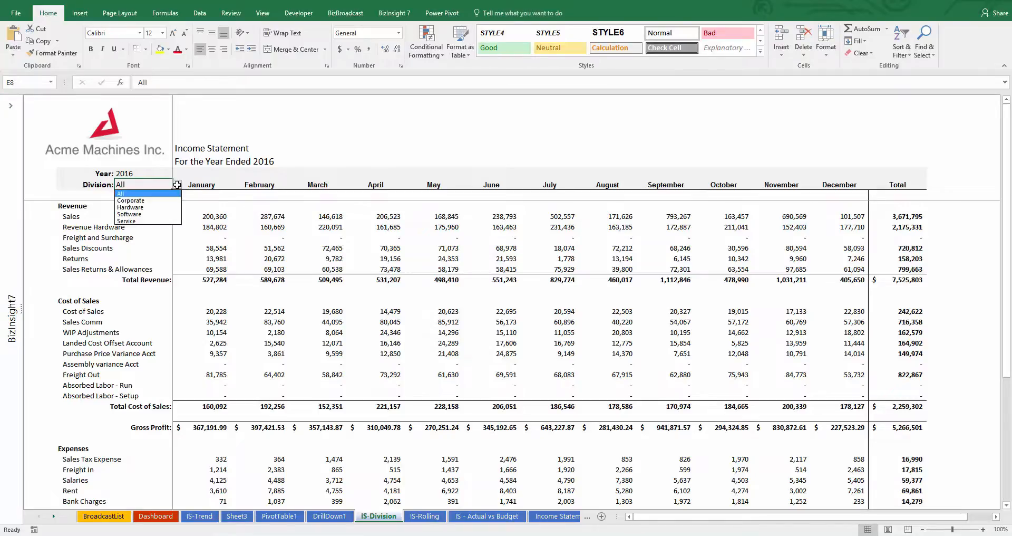
{"action": "left_click", "coordinate": [158, 207]}
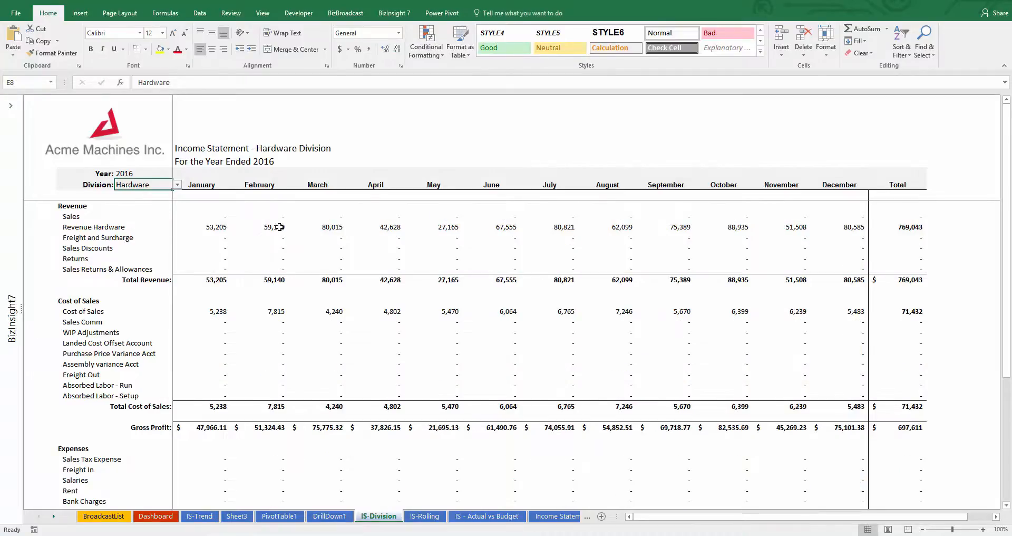
Step: Drill down on the Hardware division's March Revenue Hardware amount with BizInsight Drilldown, output as a table
{"action": "left_click", "coordinate": [330, 228]}
{"action": "right_click", "coordinate": [331, 228]}
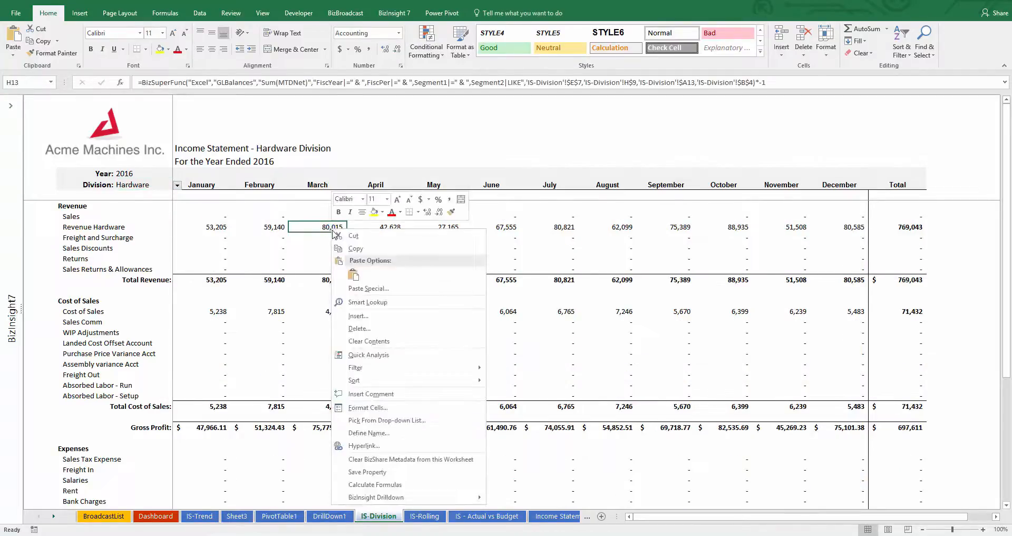
{"action": "mouse_move", "coordinate": [443, 497]}
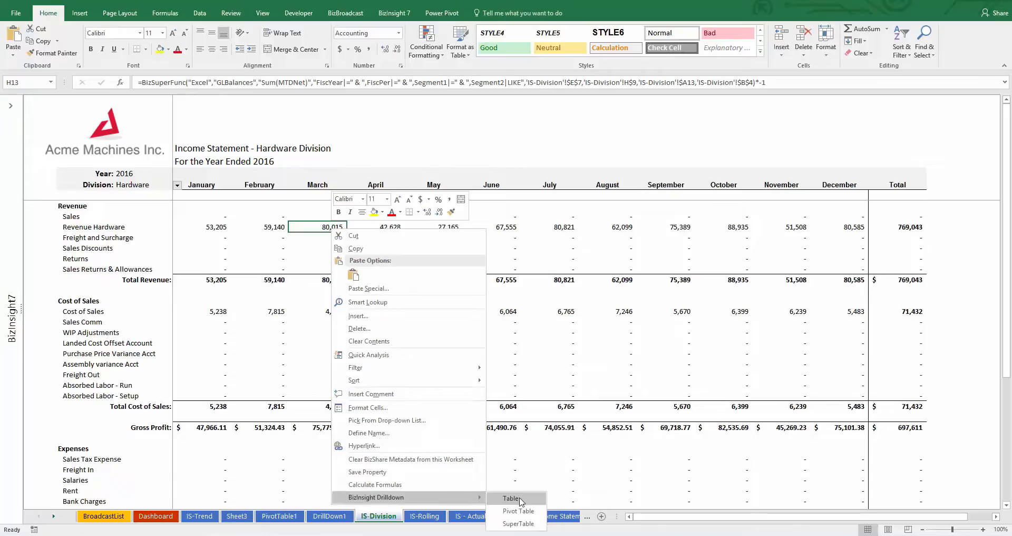
{"action": "left_click", "coordinate": [511, 499]}
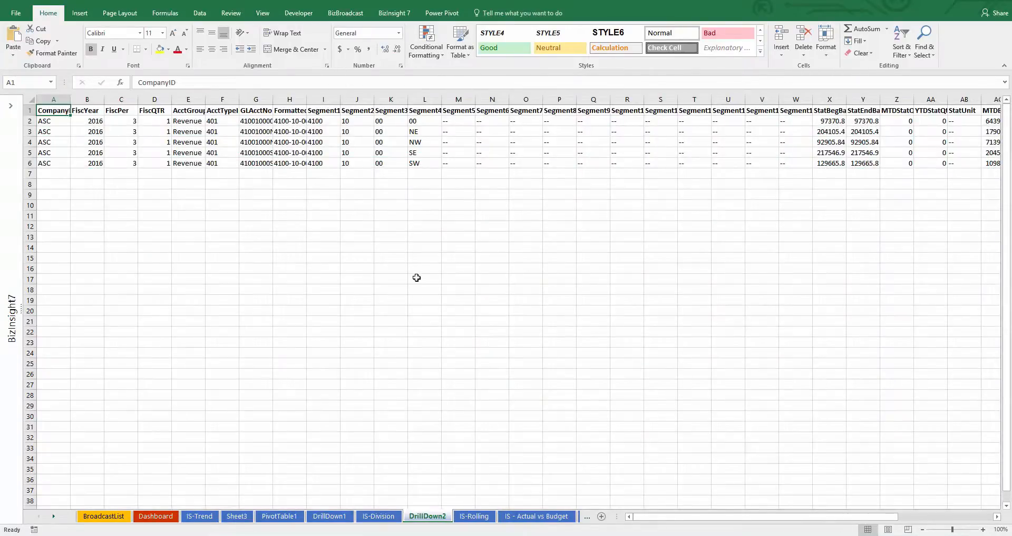
Step: Return to the IS-Division sheet and set the year to 2015 and the division to All
{"action": "left_click", "coordinate": [378, 516]}
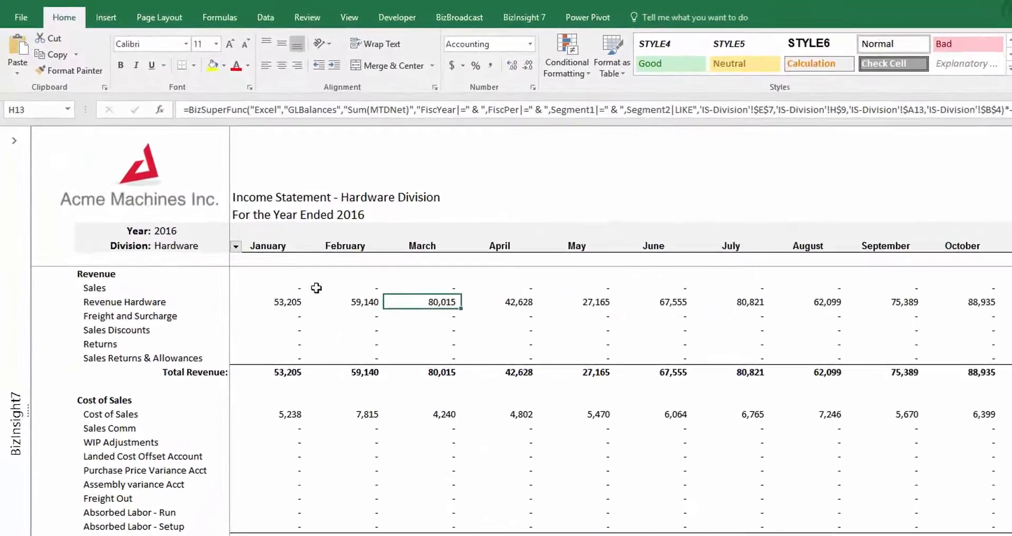
{"action": "left_click", "coordinate": [200, 232]}
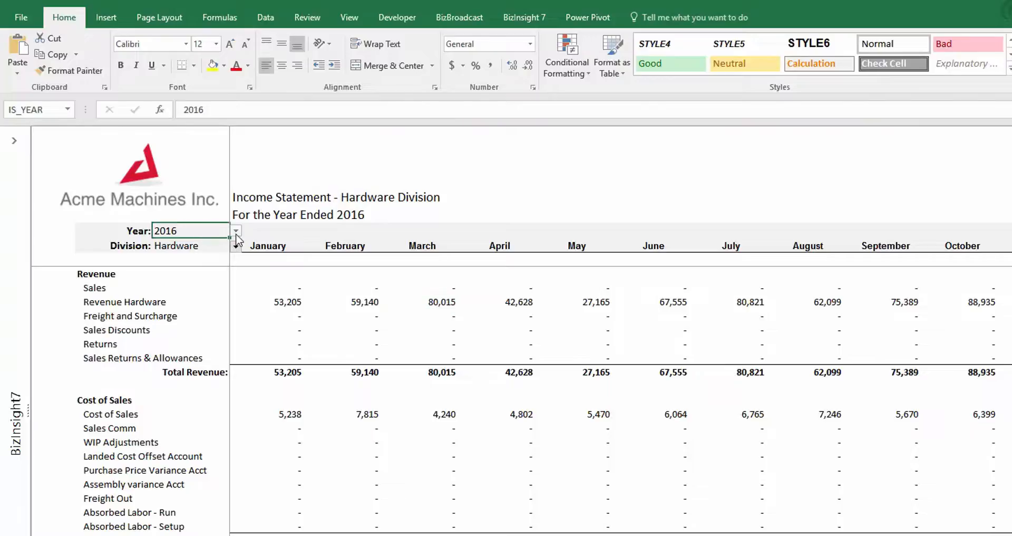
{"action": "left_click", "coordinate": [236, 230]}
{"action": "left_click", "coordinate": [202, 252]}
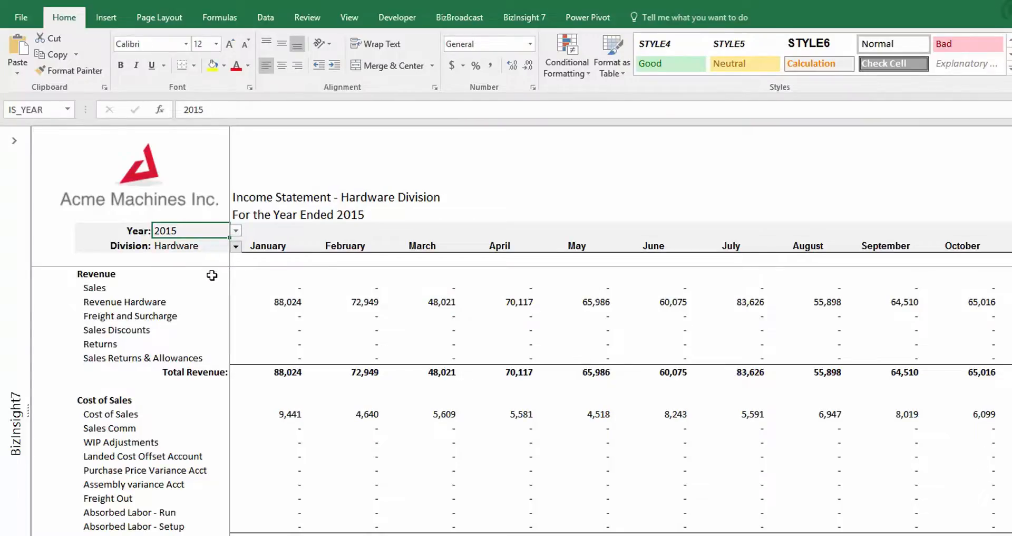
{"action": "left_click", "coordinate": [217, 244]}
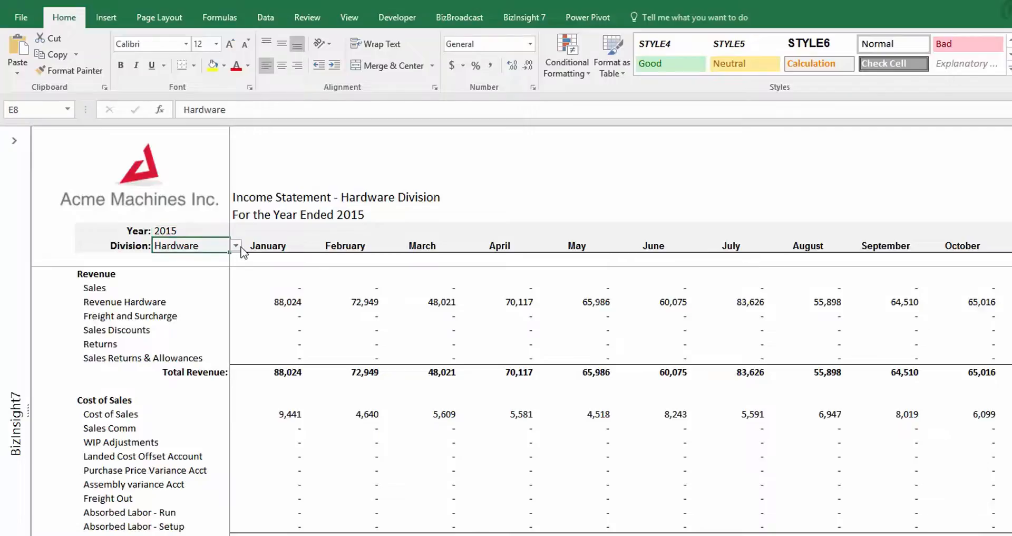
{"action": "left_click", "coordinate": [235, 246]}
{"action": "left_click", "coordinate": [190, 257]}
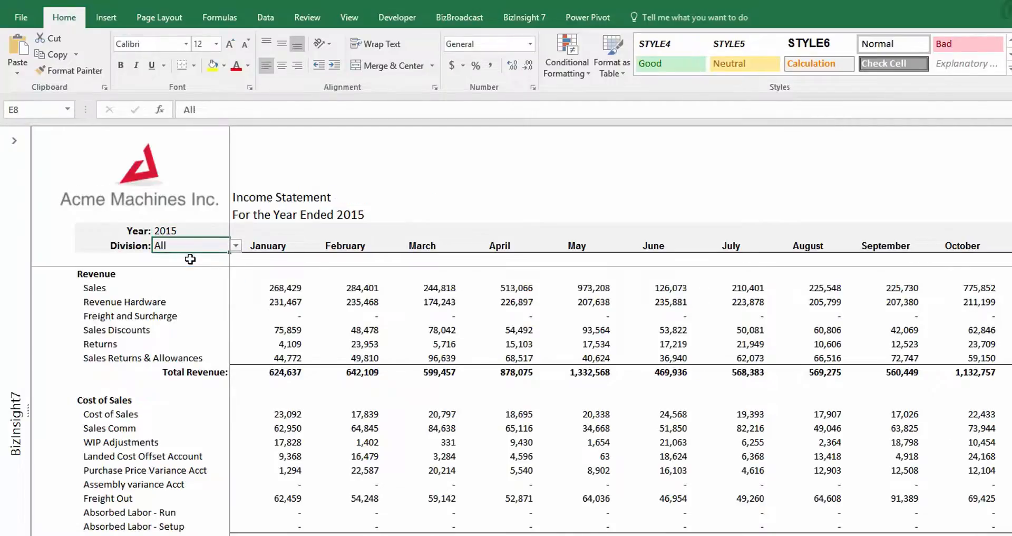
Step: Switch the division to Corporate to view the corporate office statement, and restore it to All
{"action": "left_click", "coordinate": [202, 230]}
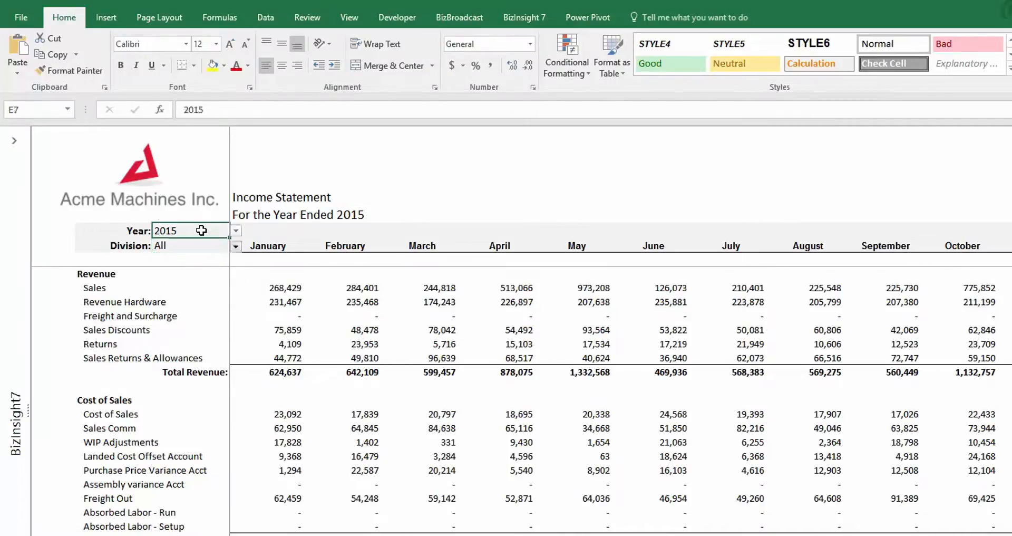
{"action": "left_click", "coordinate": [236, 232]}
{"action": "left_click", "coordinate": [235, 231]}
{"action": "left_click", "coordinate": [219, 246]}
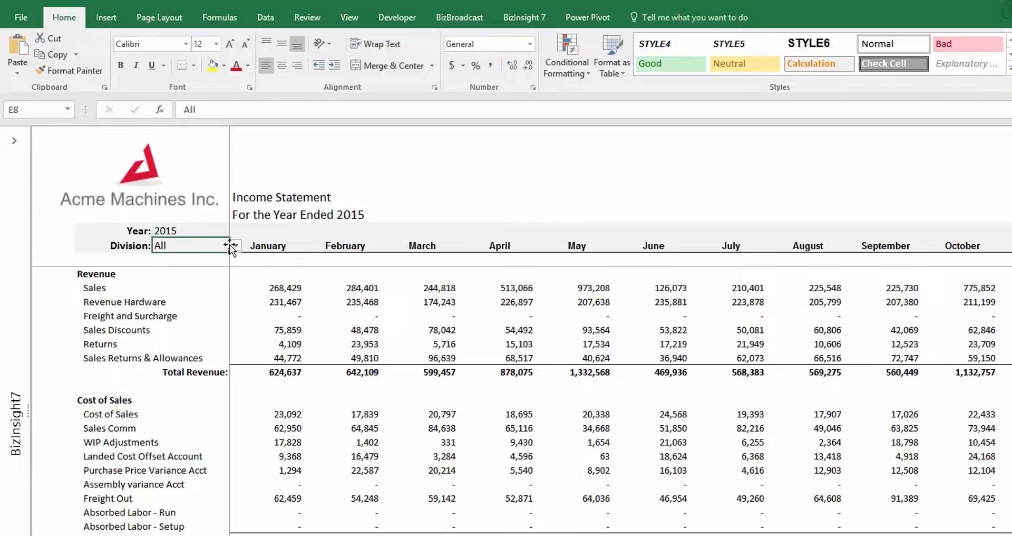
{"action": "left_click", "coordinate": [234, 246]}
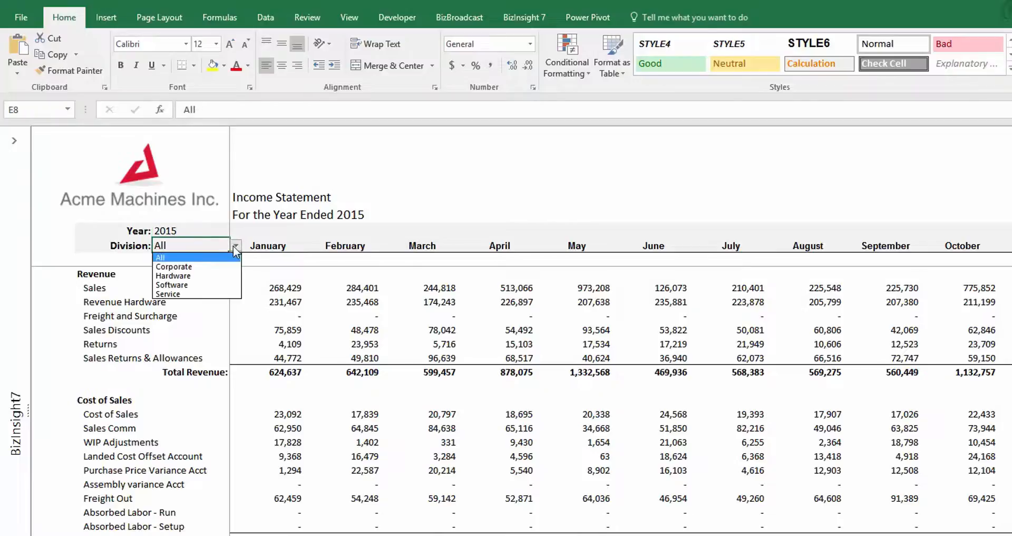
{"action": "left_click", "coordinate": [201, 270]}
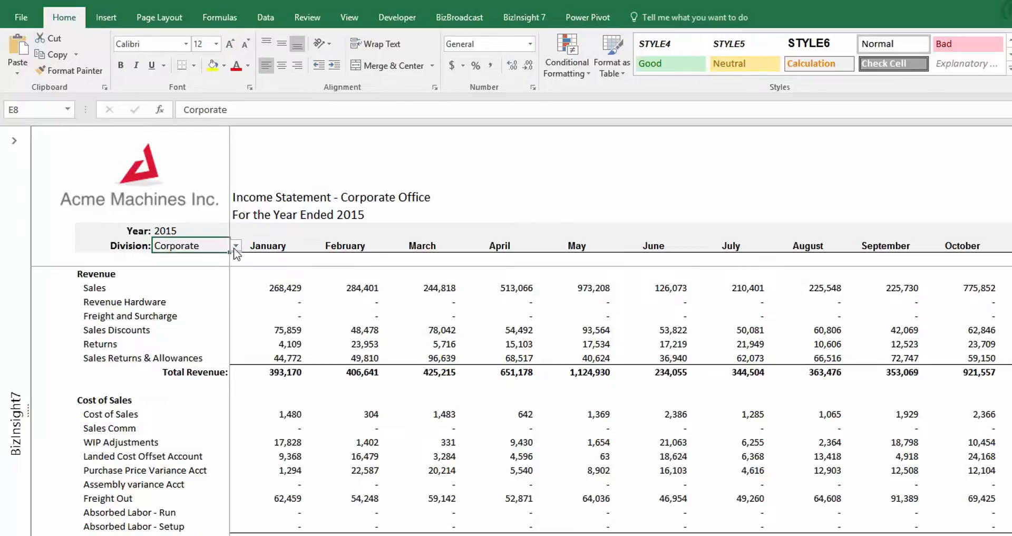
{"action": "left_click", "coordinate": [236, 246]}
{"action": "left_click", "coordinate": [211, 257]}
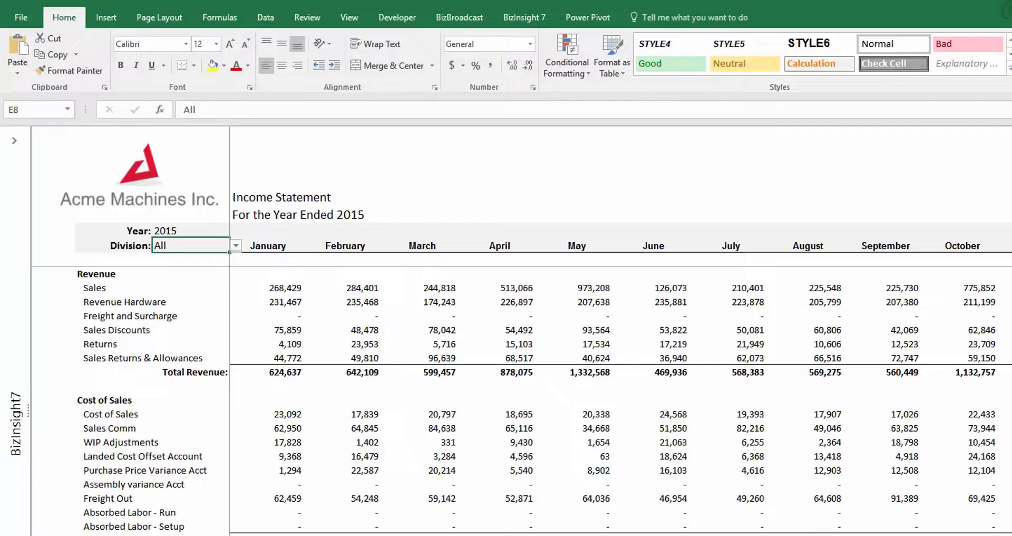
Step: Look over the consolidated statement's cost sections and the choices offered for the Division filter
{"action": "scroll", "coordinate": [527, 401], "scroll_direction": "down", "scroll_amount": 2}
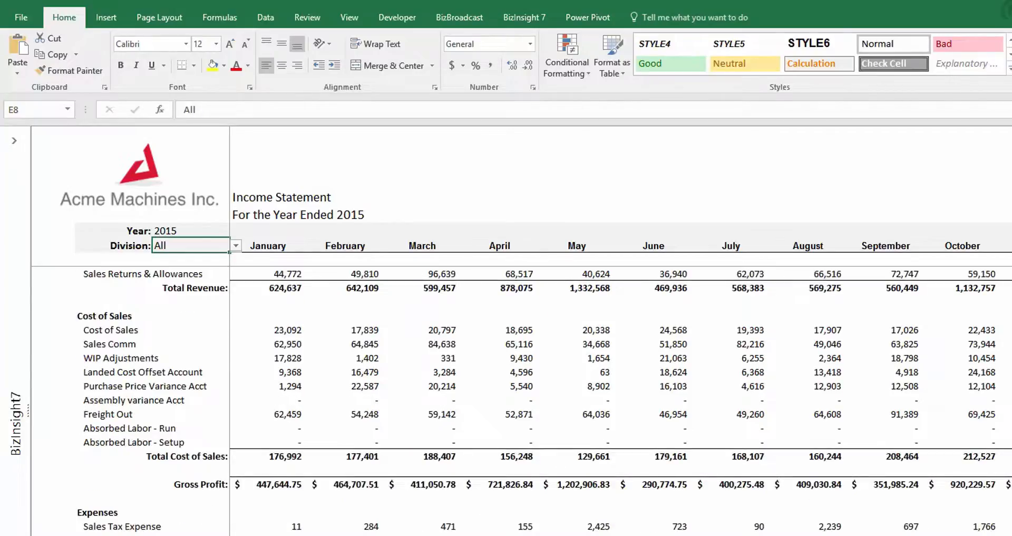
{"action": "scroll", "coordinate": [527, 401], "scroll_direction": "up", "scroll_amount": 2}
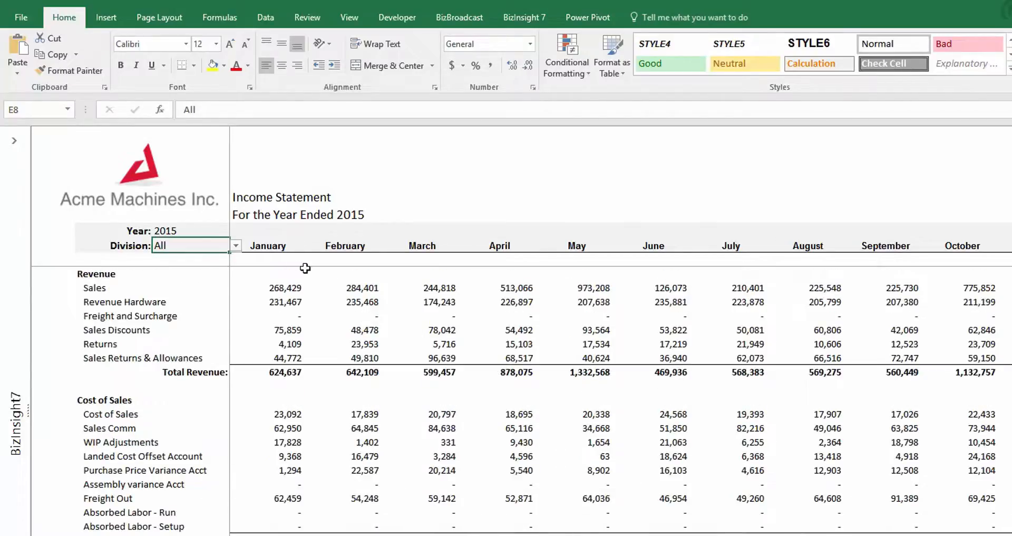
{"action": "left_click", "coordinate": [236, 246]}
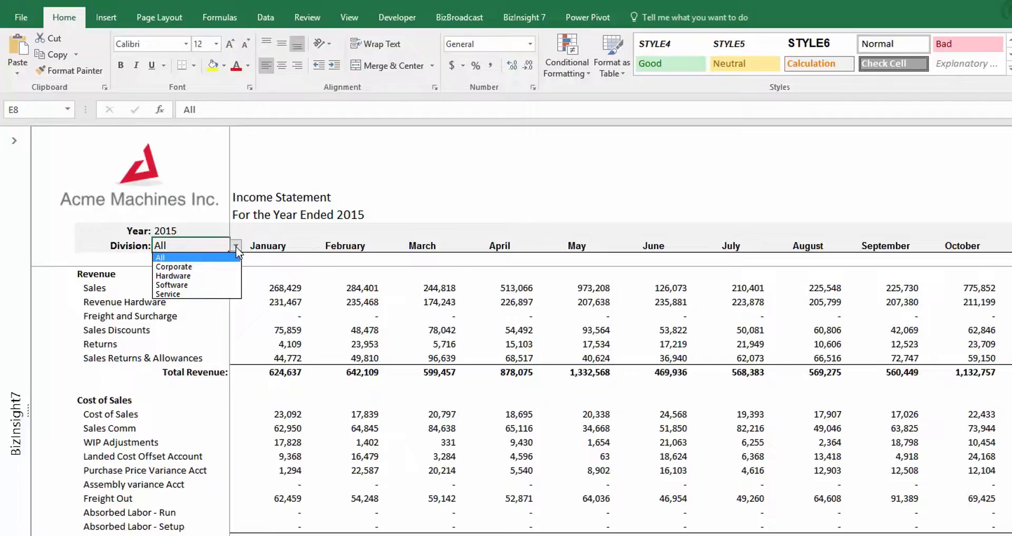
{"action": "key", "text": "Down"}
{"action": "key", "text": "Down"}
{"action": "key", "text": "Down"}
{"action": "key", "text": "Down"}
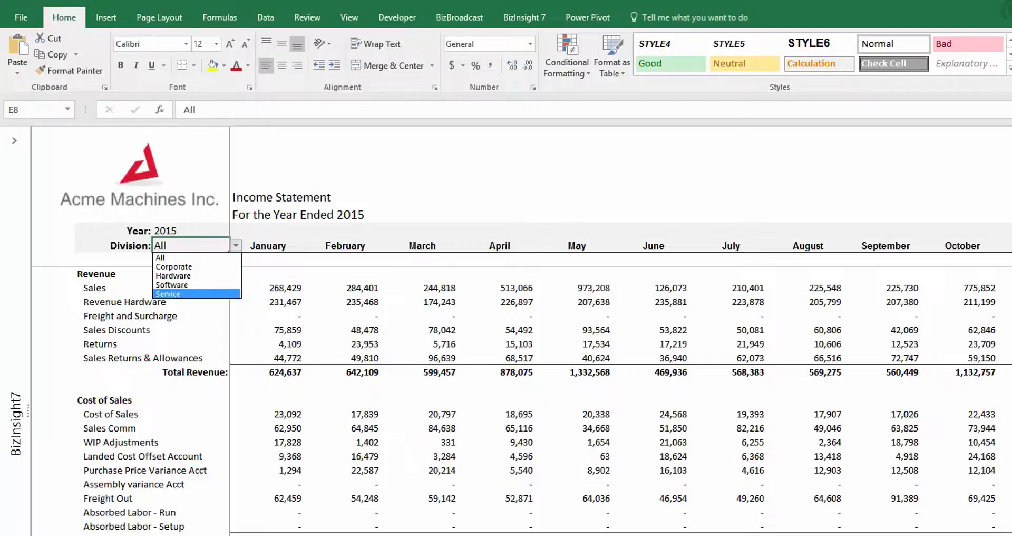
{"action": "key", "text": "Escape"}
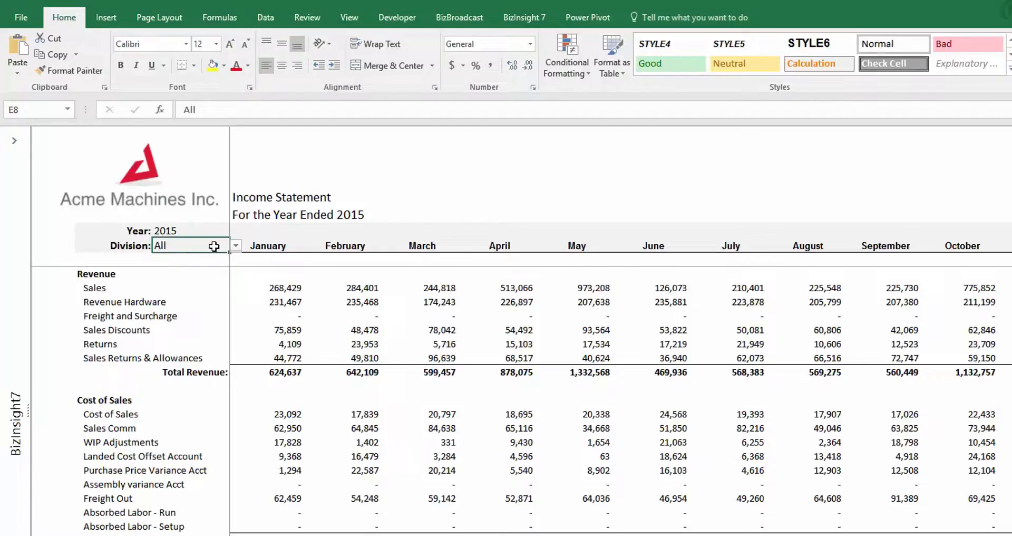
{"action": "left_click", "coordinate": [236, 246]}
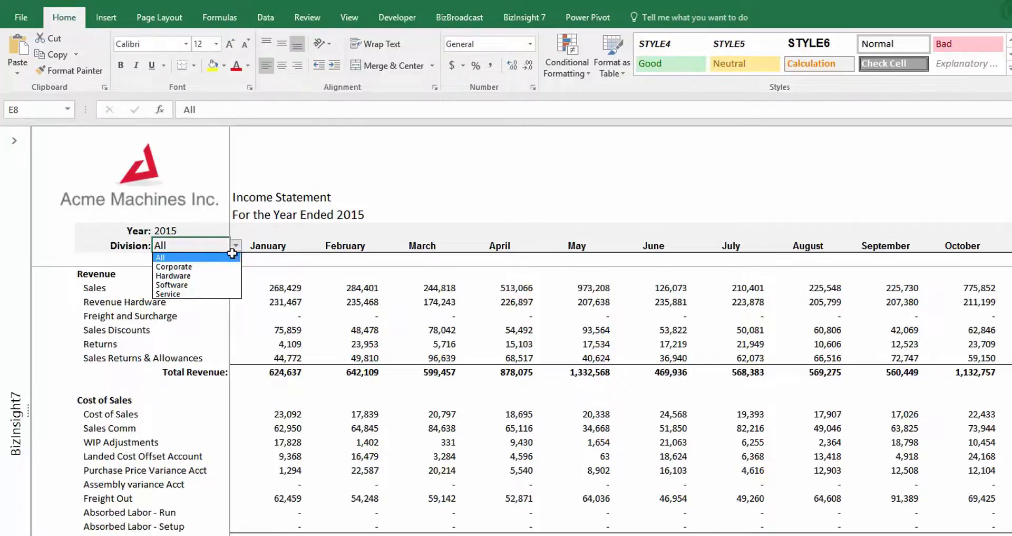
{"action": "key", "text": "Down"}
{"action": "key", "text": "Down"}
{"action": "key", "text": "Down"}
{"action": "key", "text": "Down"}
{"action": "key", "text": "Escape"}
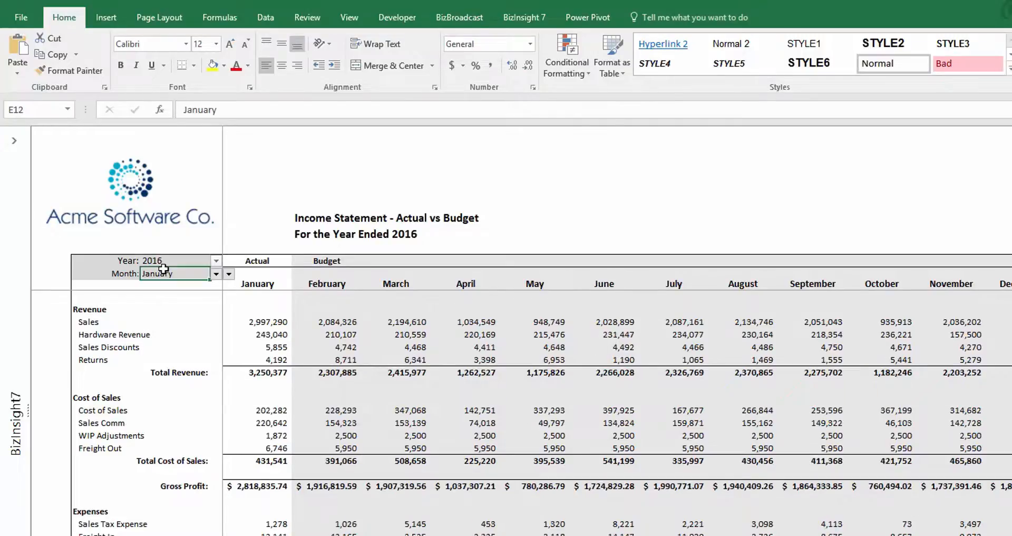
Step: On the Actual vs Budget income statement, set the month to April and change it to November
{"action": "left_click", "coordinate": [216, 273]}
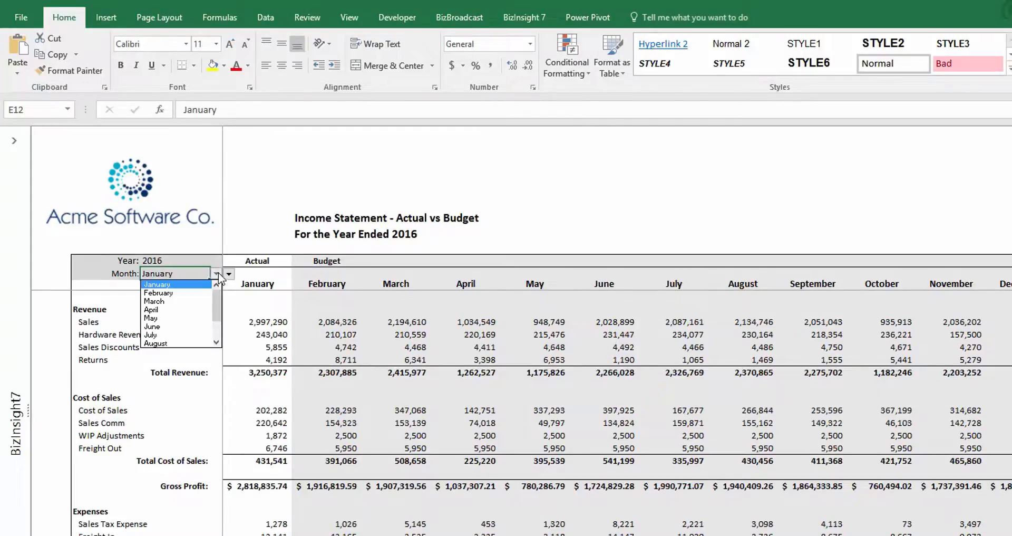
{"action": "left_click", "coordinate": [179, 309]}
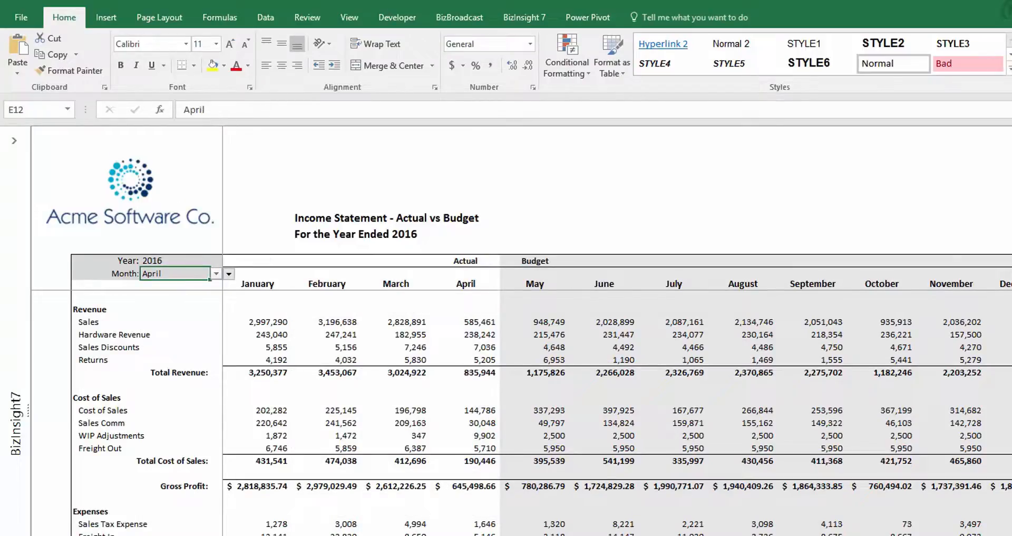
{"action": "left_click", "coordinate": [217, 273]}
{"action": "left_click", "coordinate": [163, 343]}
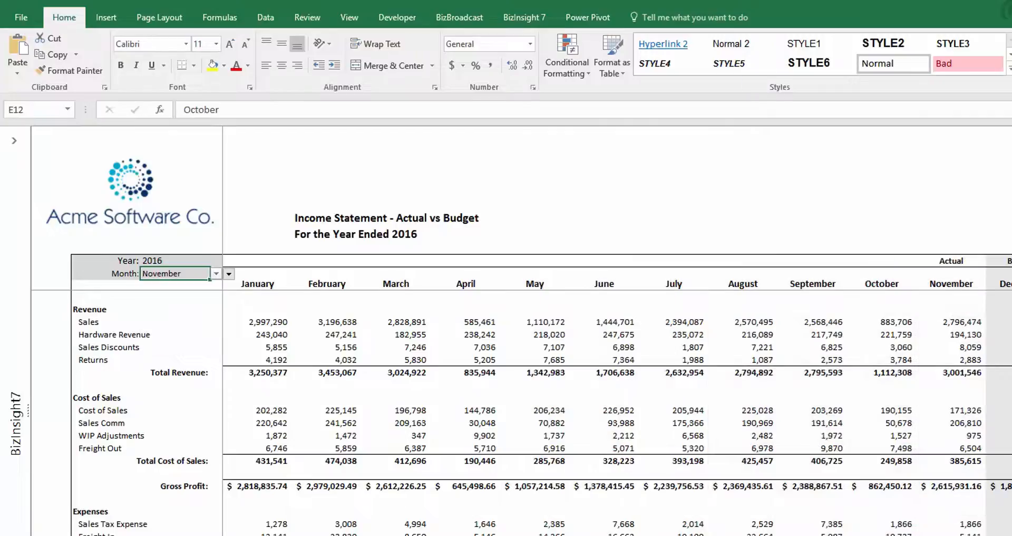
Step: Set the Actual vs Budget income statement's year to 2015
{"action": "left_click", "coordinate": [177, 265]}
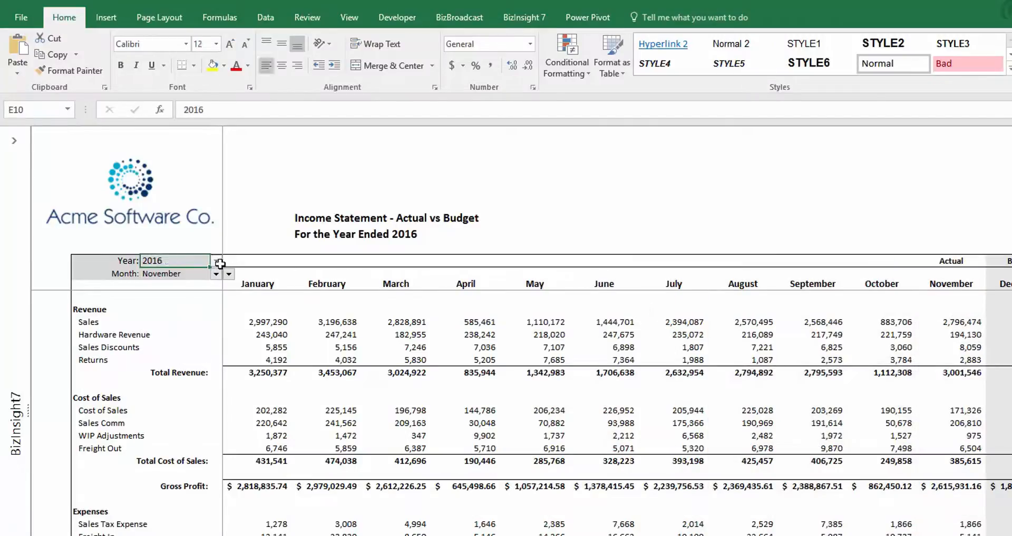
{"action": "left_click", "coordinate": [216, 261]}
{"action": "left_click", "coordinate": [152, 271]}
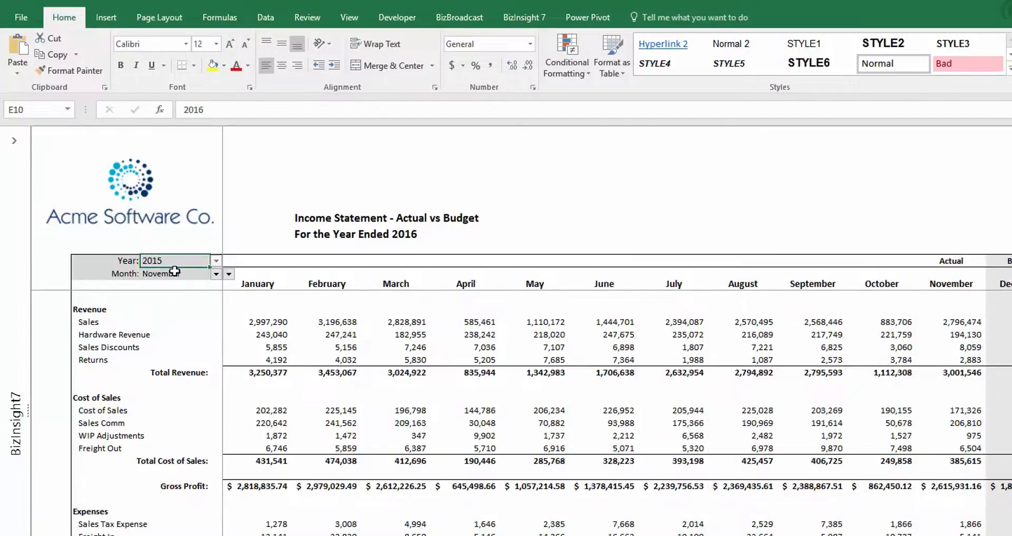